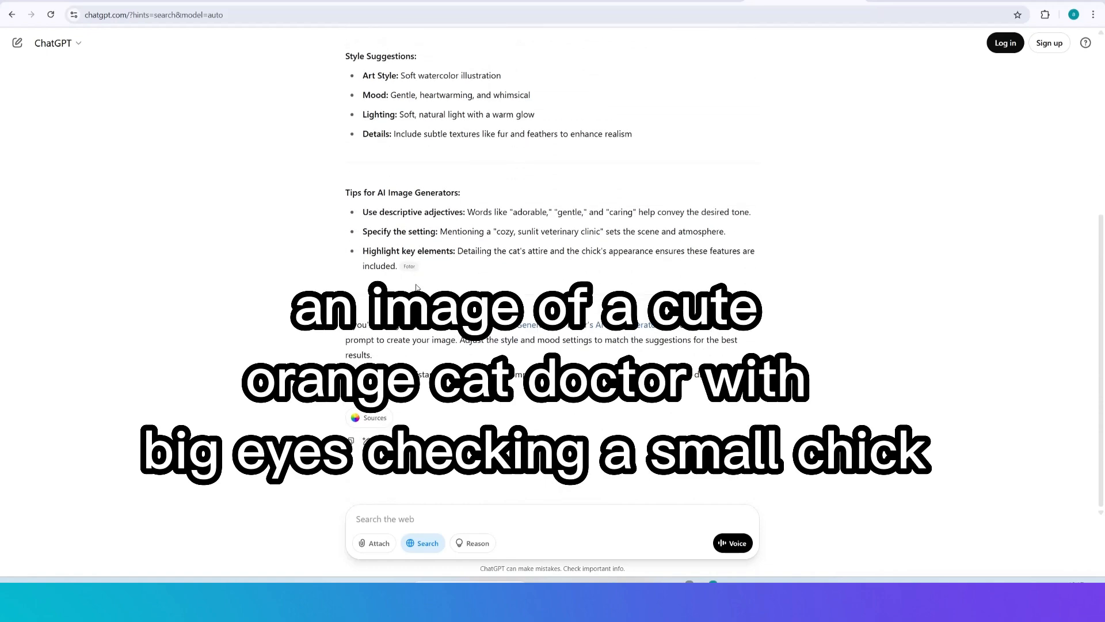
scroll(416, 288, "up", 5)
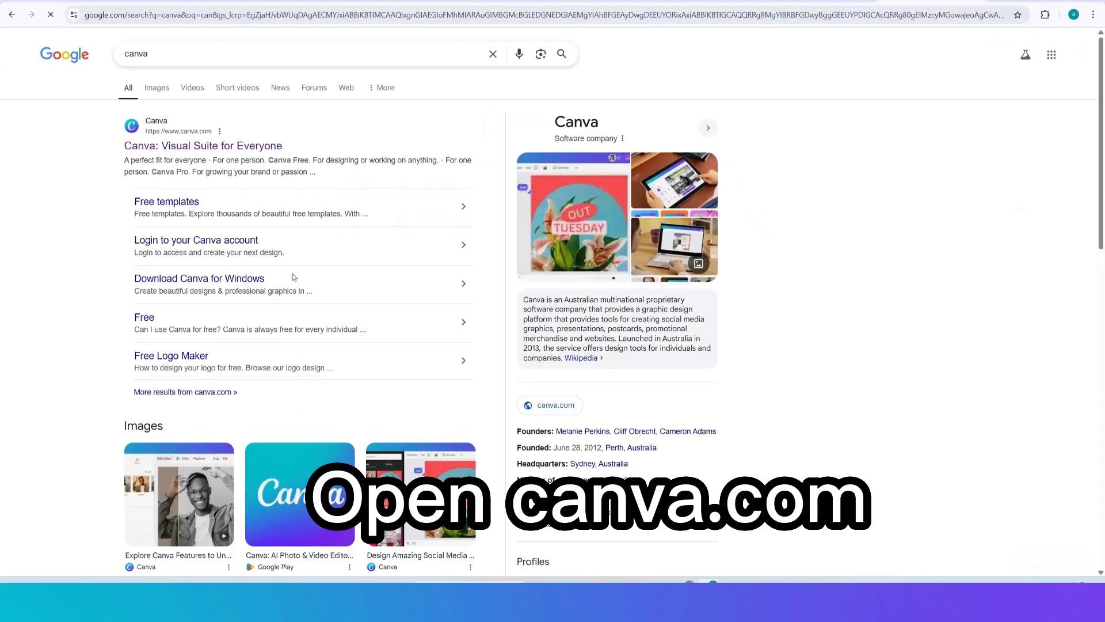
Open Canva from the search results and create a new custom-size design with a width of 1920 px.
left_click(190, 146)
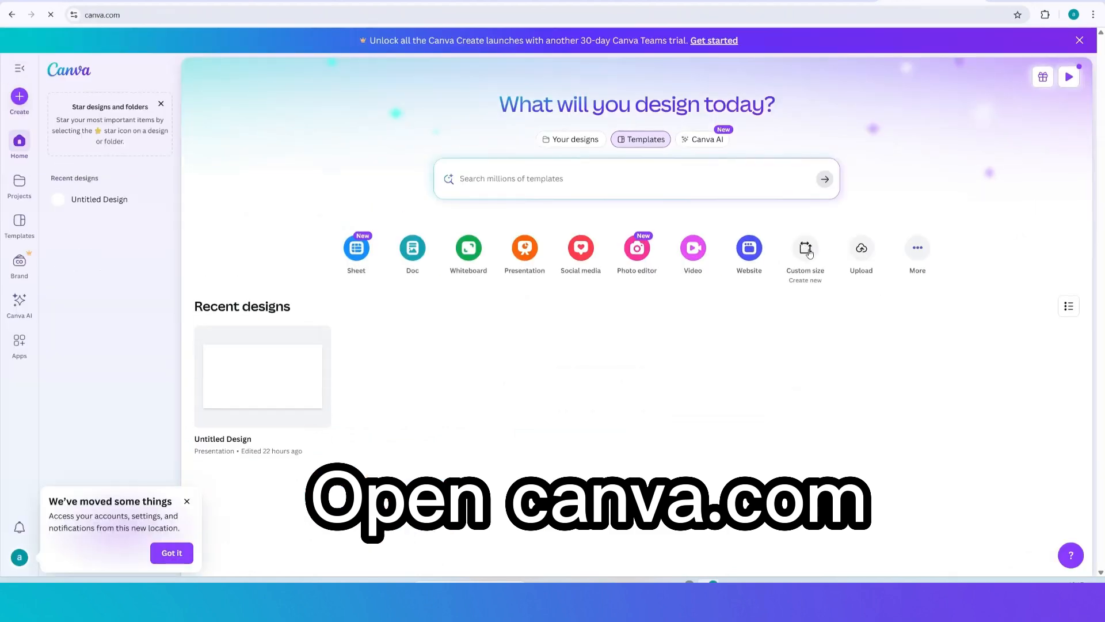
left_click(807, 249)
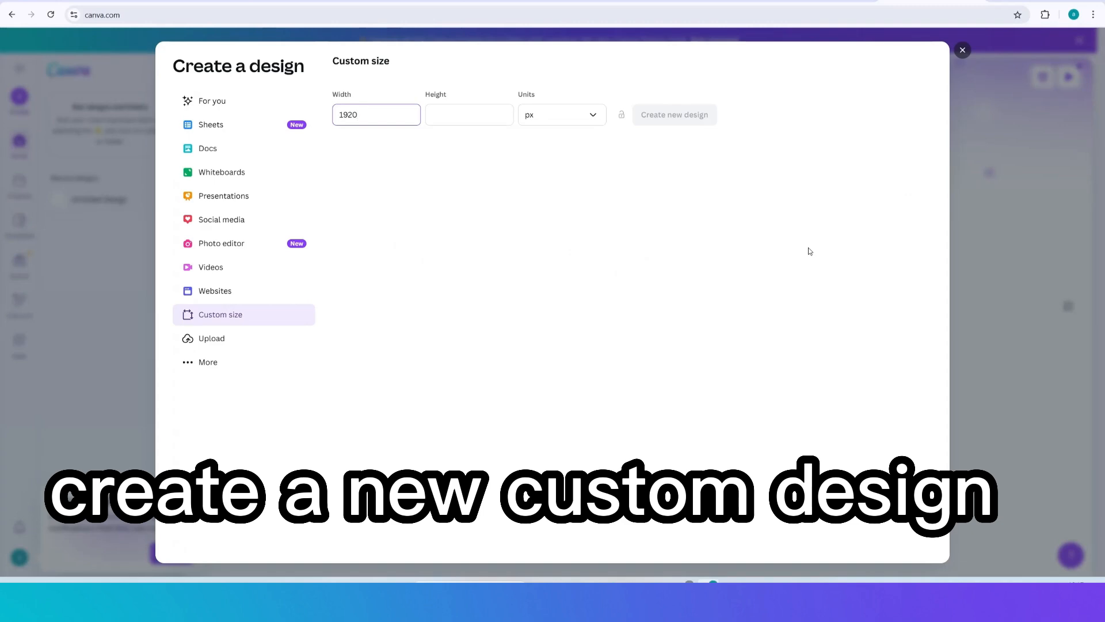
left_click(488, 169)
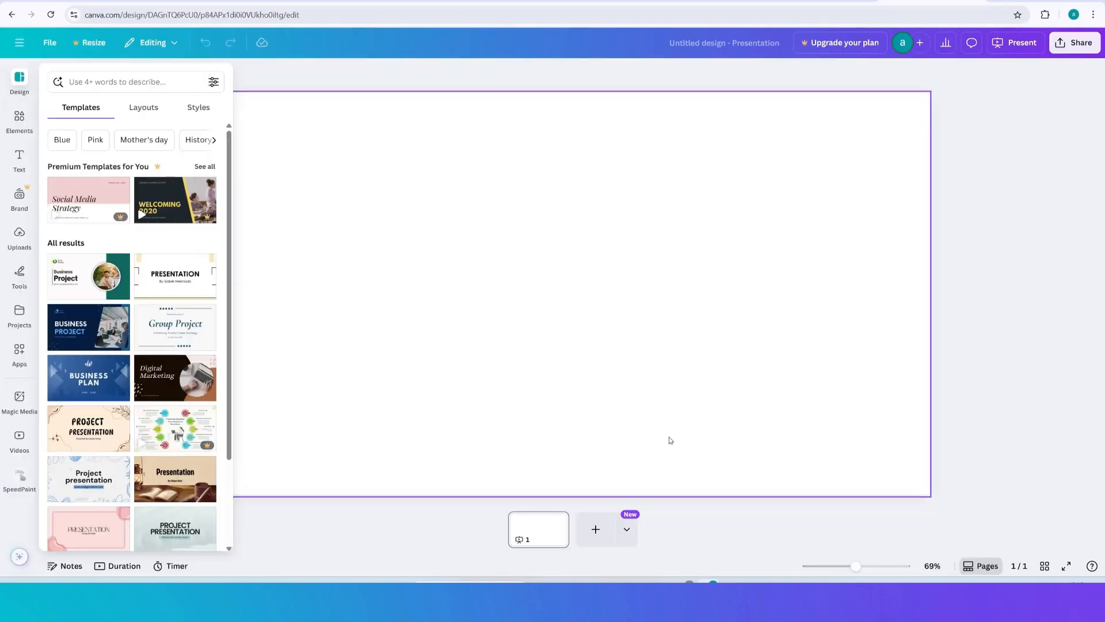
Search the Canva apps for "magic media" and open Magic Media.
left_click(23, 354)
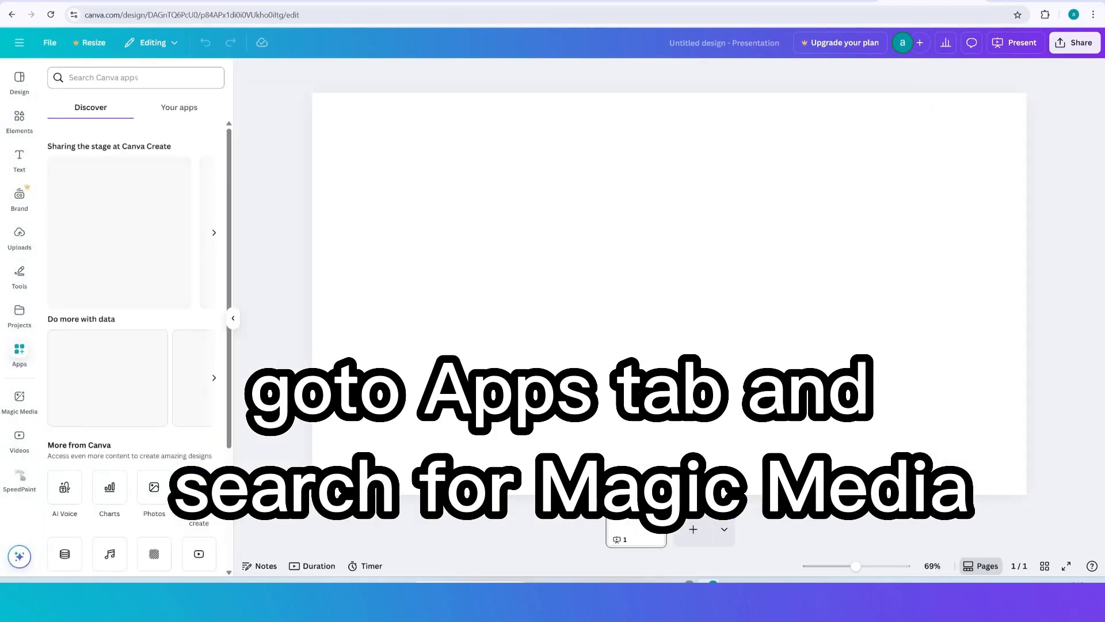
type("magic media")
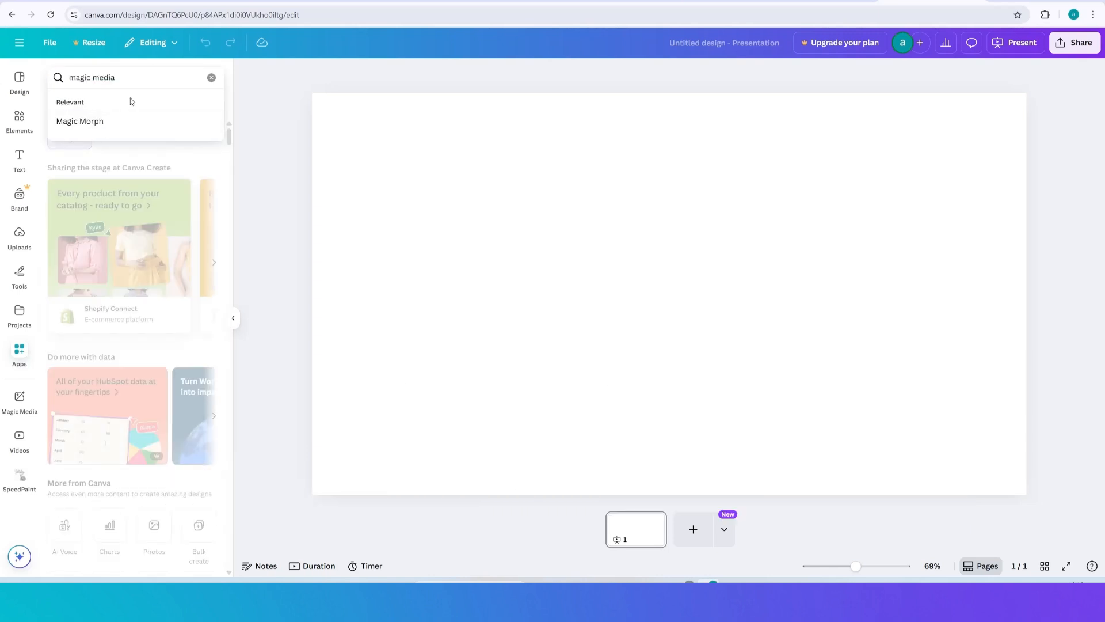
key("Return")
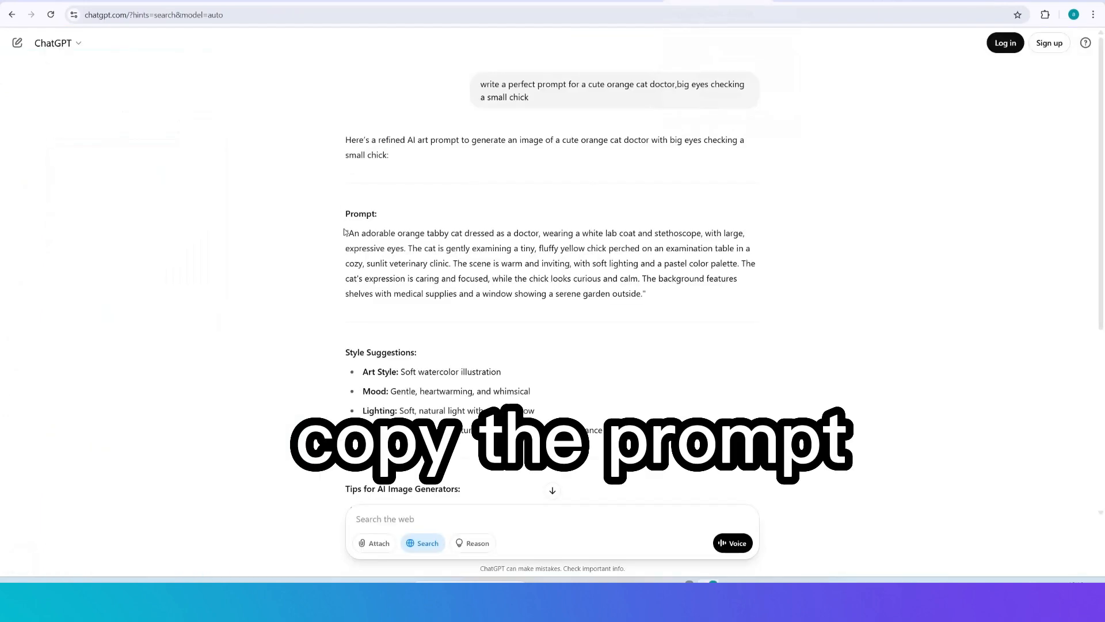
Copy the whole orange tabby cat doctor prompt from the ChatGPT answer.
left_click_drag(344, 232, 540, 279)
left_click_drag(618, 279, 646, 294)
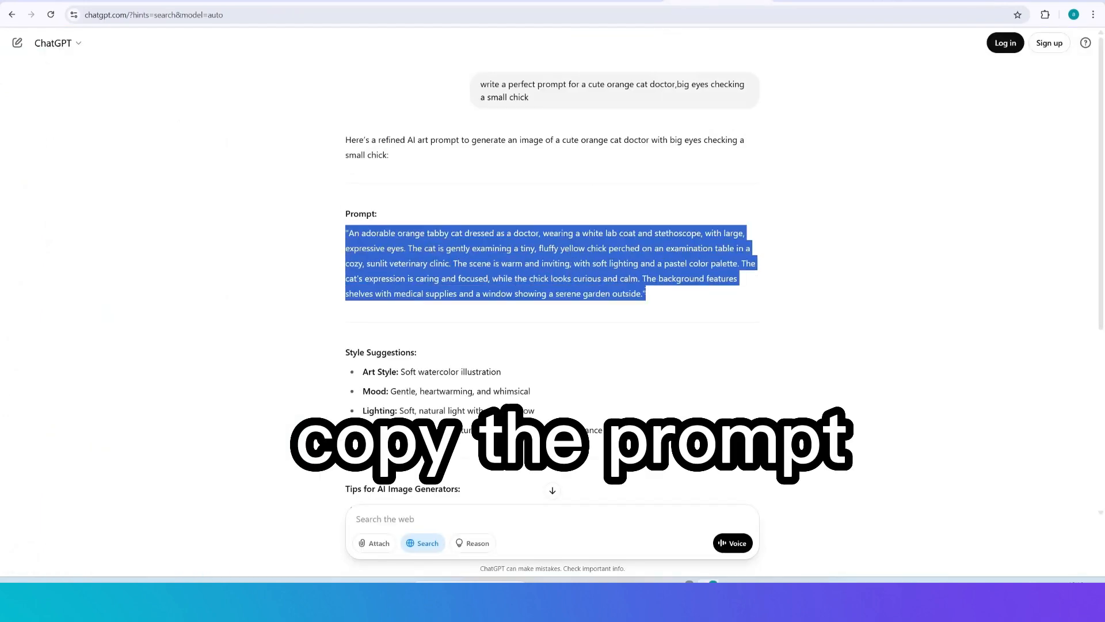
right_click(603, 265)
left_click(624, 281)
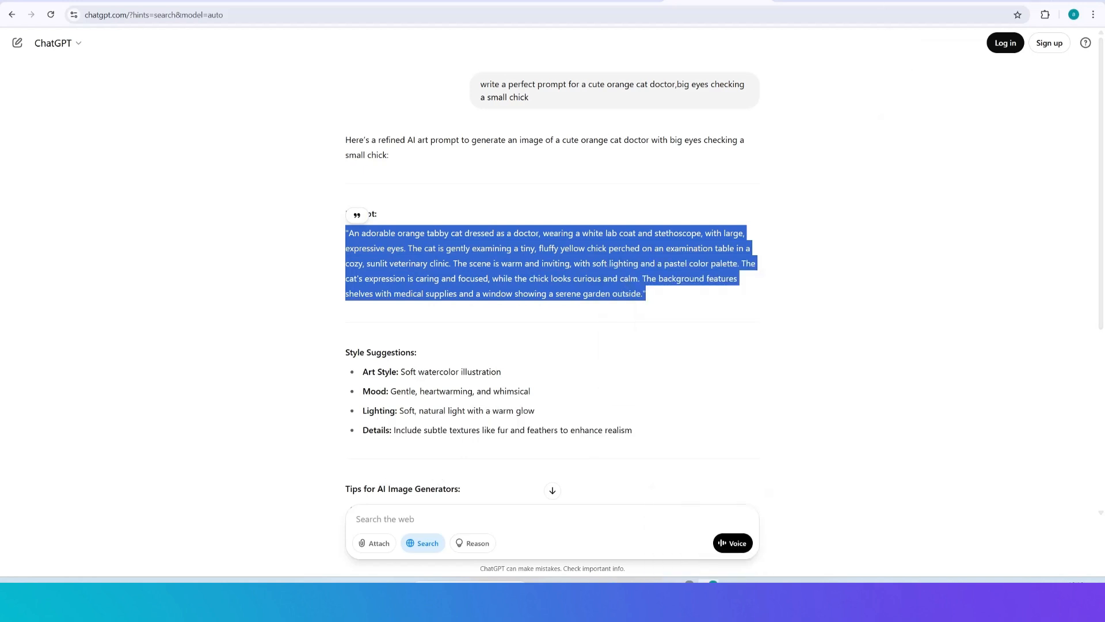
Generate images in Canva's Magic Media from the pasted cat doctor prompt and add the first result to the design.
left_click(921, 2)
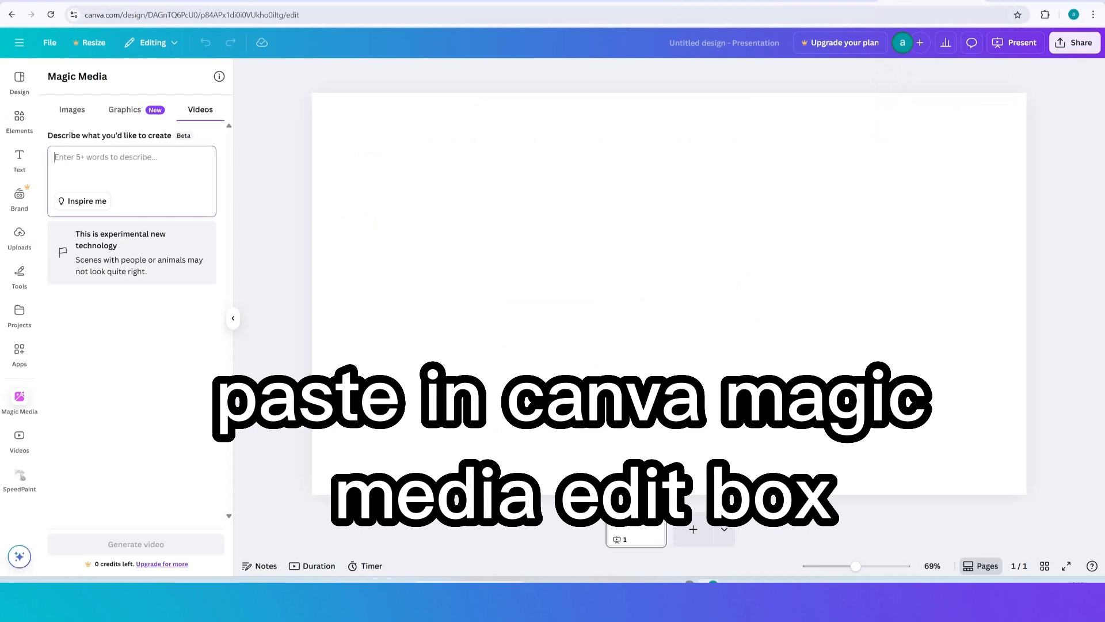
key("ctrl+v")
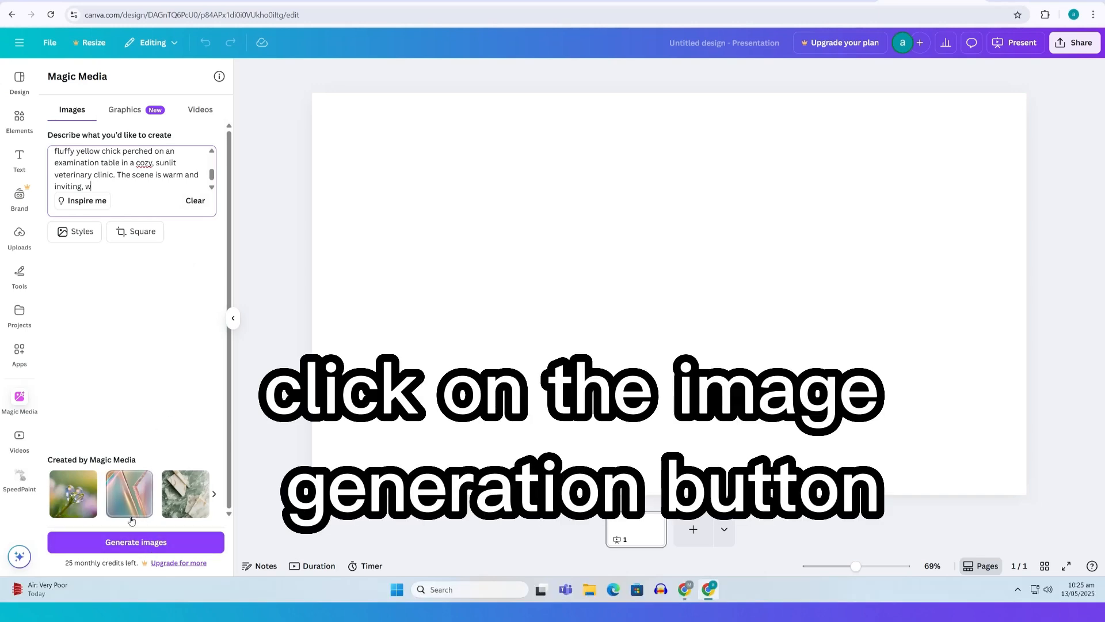
left_click(148, 543)
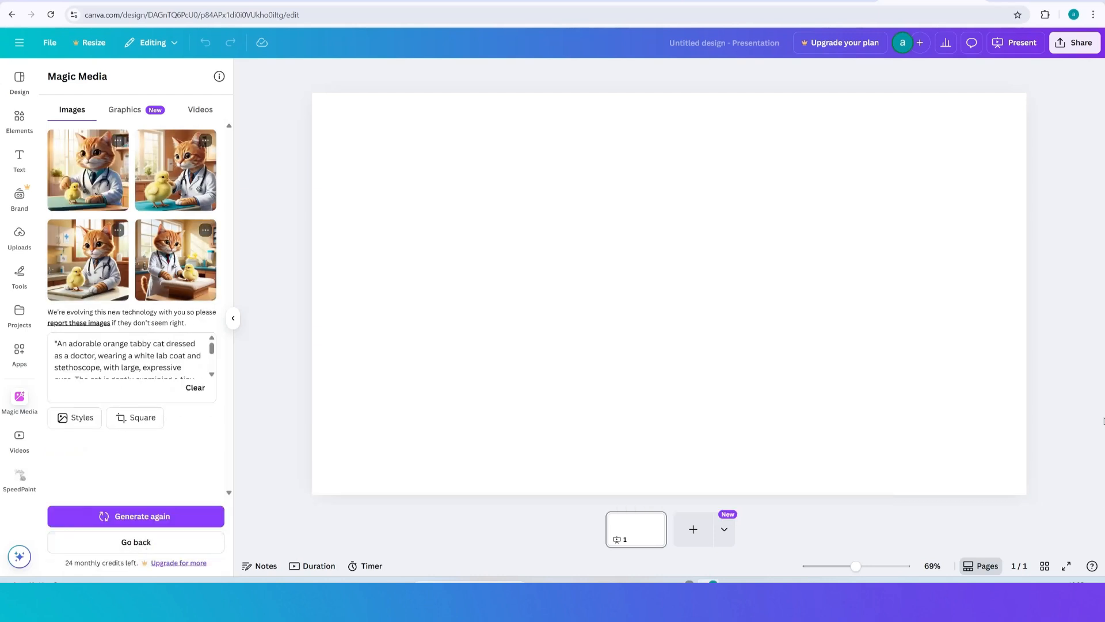
left_click(84, 179)
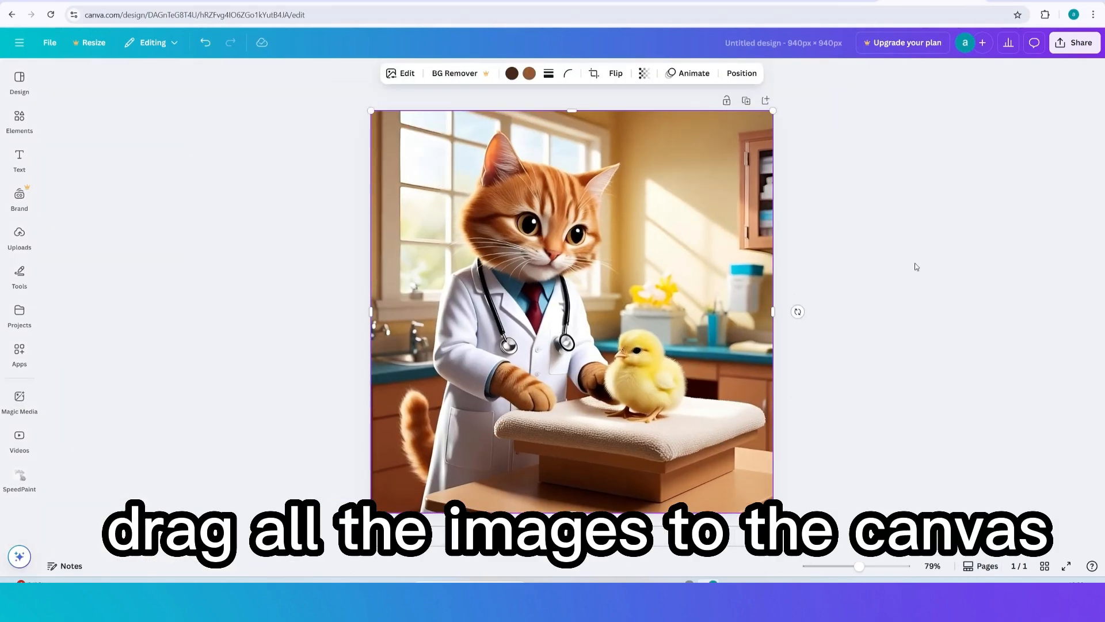
Add a second page and place the second uploaded cat doctor image on it, enlarged to fill the whole page.
left_click(916, 264)
left_click(661, 534)
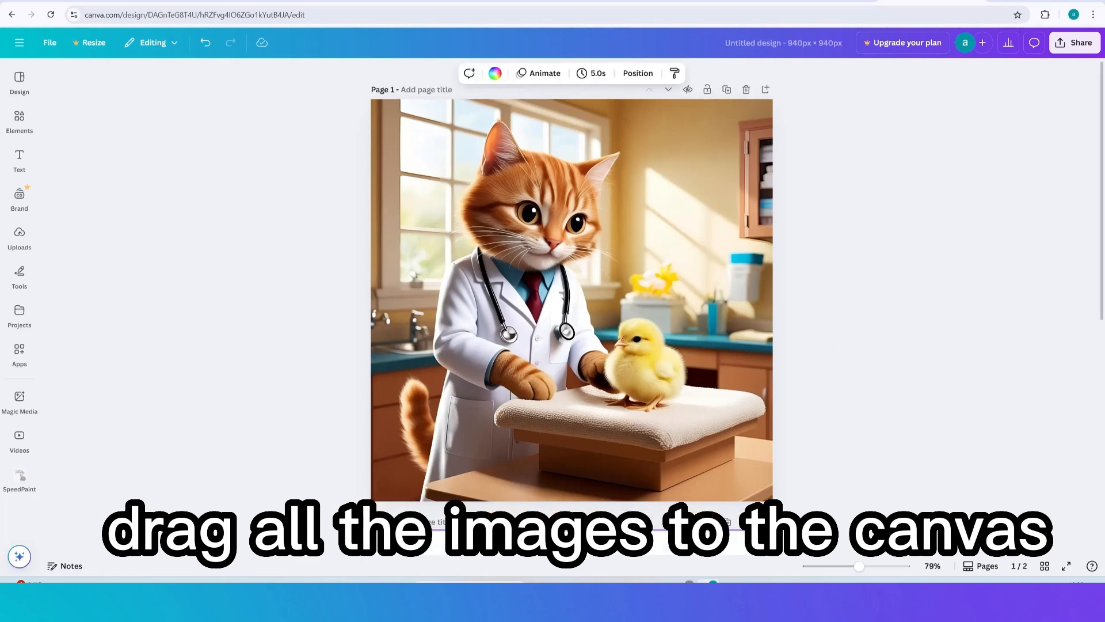
left_click(19, 238)
left_click(132, 251)
left_click_drag(645, 247, 593, 195)
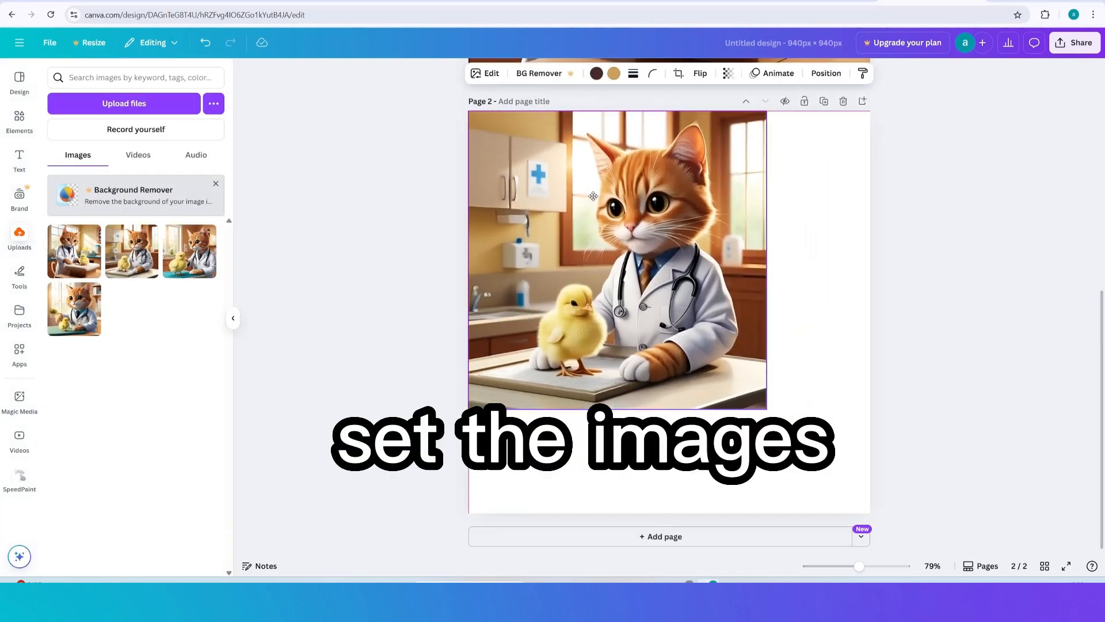
left_click_drag(767, 409, 870, 512)
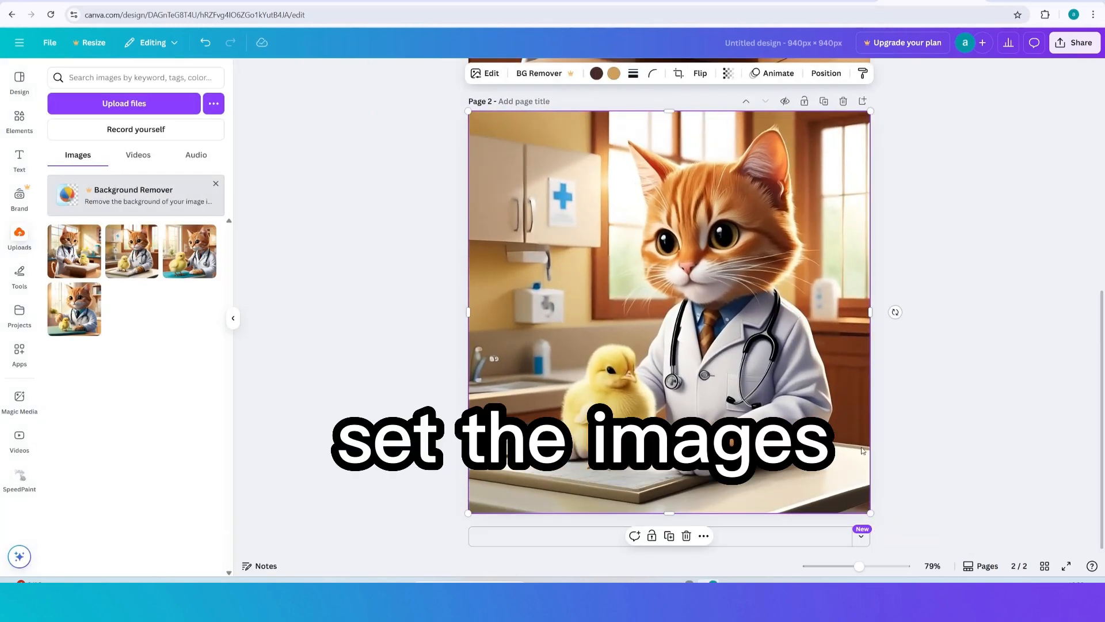
Add a third page and place the third uploaded cat doctor image on it, scaled to cover the full page.
left_click(600, 536)
left_click(189, 251)
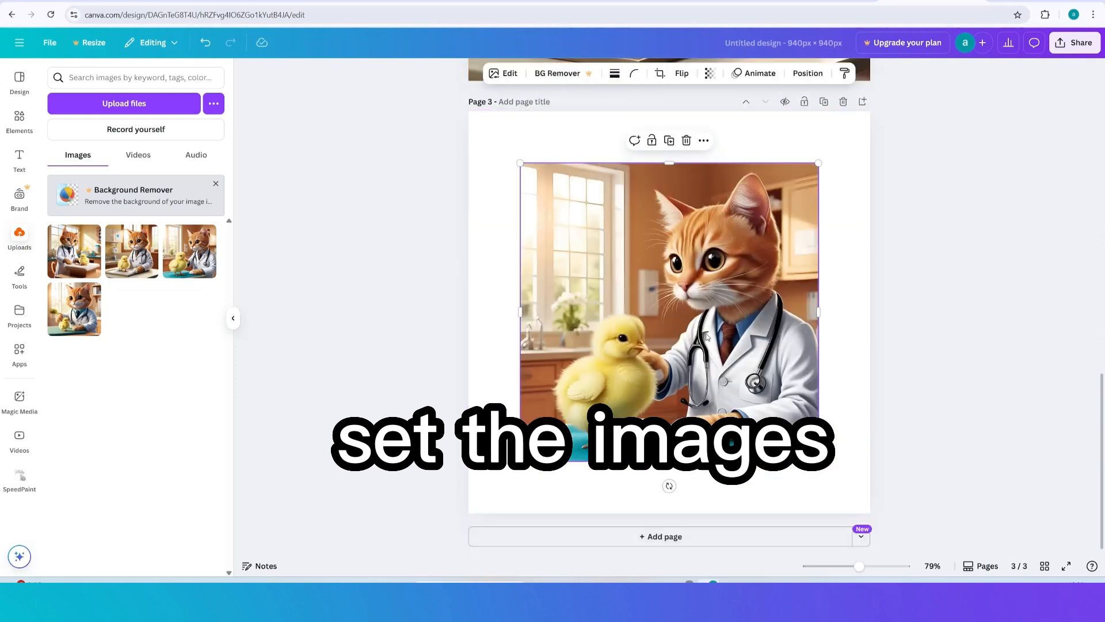
left_click_drag(707, 337, 655, 285)
left_click_drag(768, 409, 870, 512)
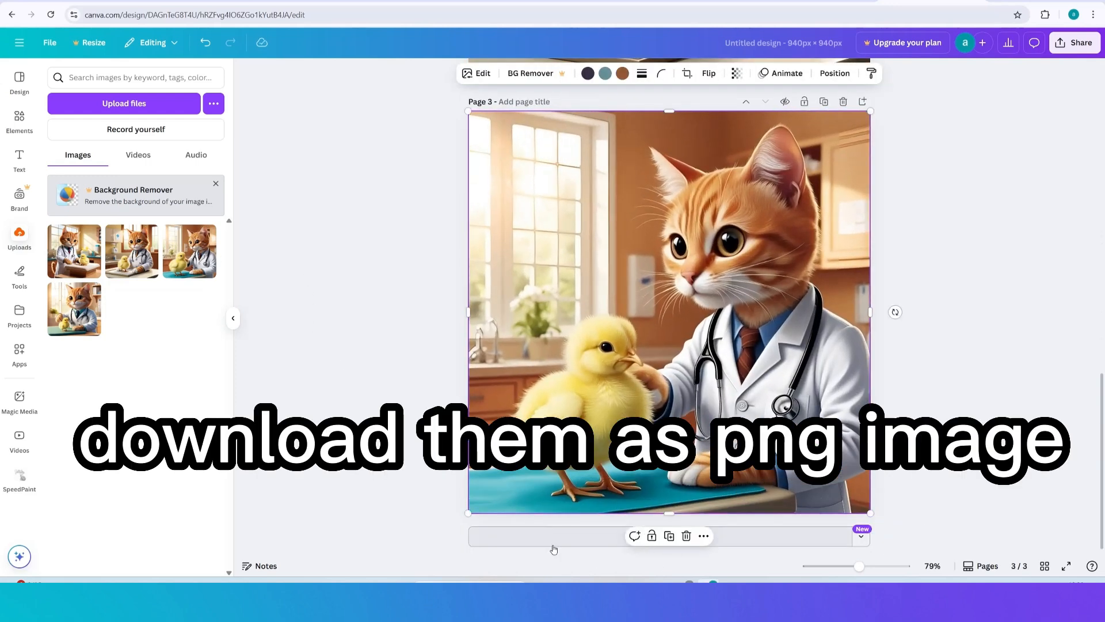
Add a fourth page and set the last uploaded cat doctor image as its full-page background.
left_click(553, 538)
left_click(74, 308)
right_click(622, 253)
left_click(680, 511)
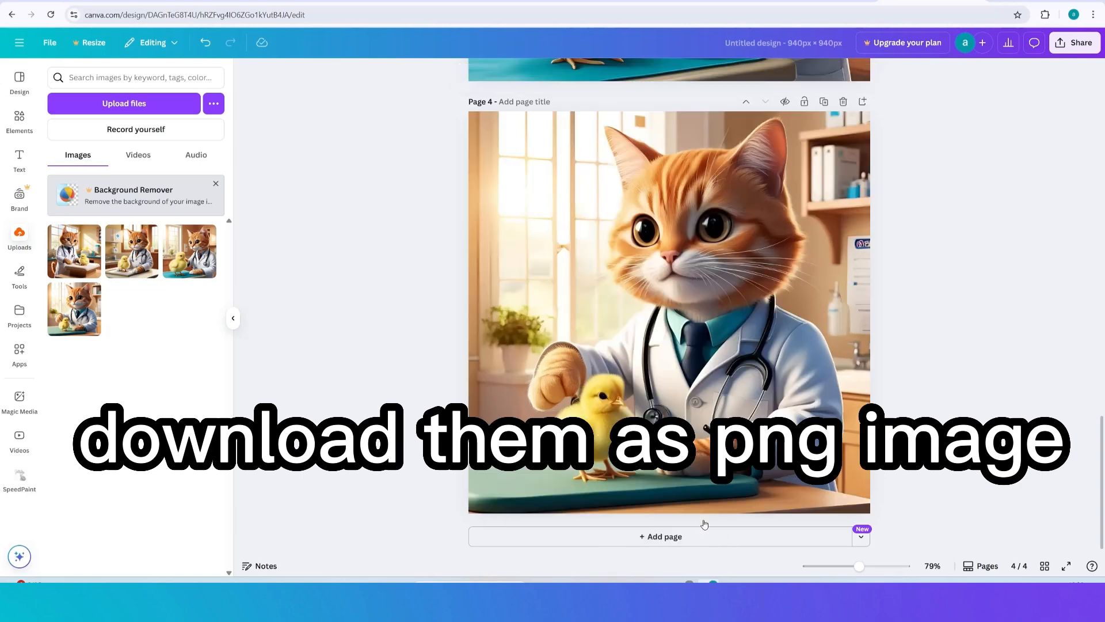
Download only the current page, Page 1, of the design as a PNG.
scroll(1006, 427, "up", 20)
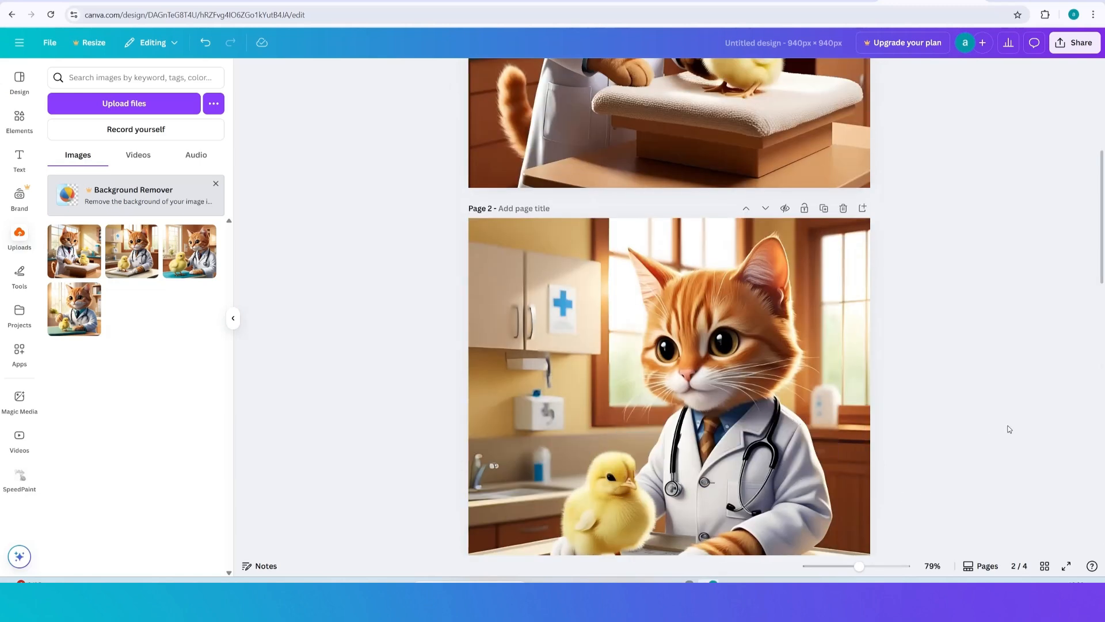
left_click(1075, 42)
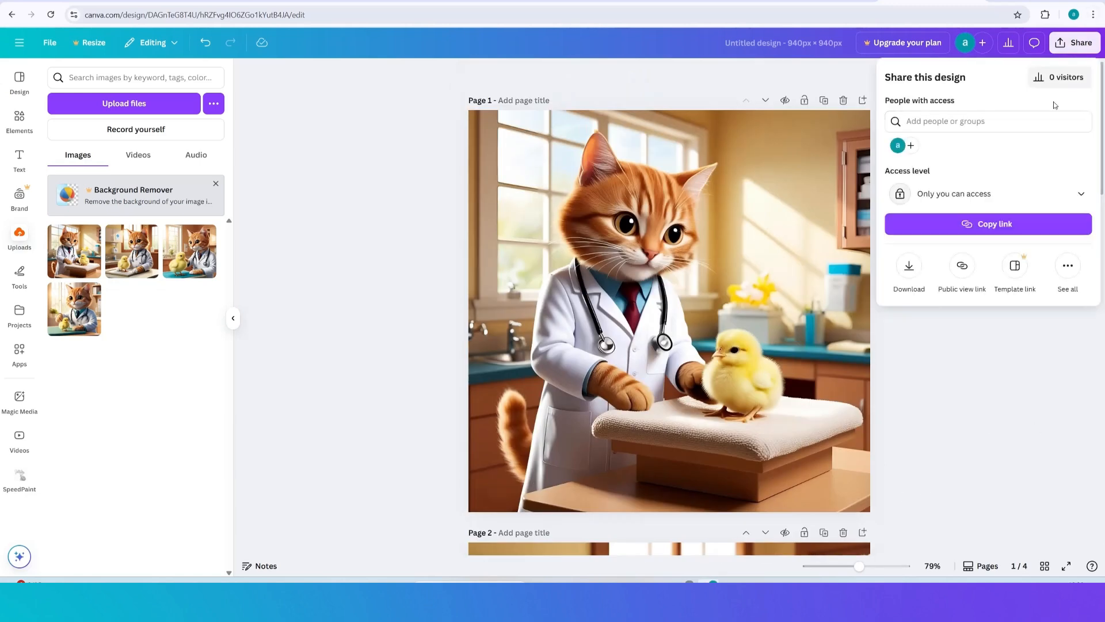
left_click(910, 266)
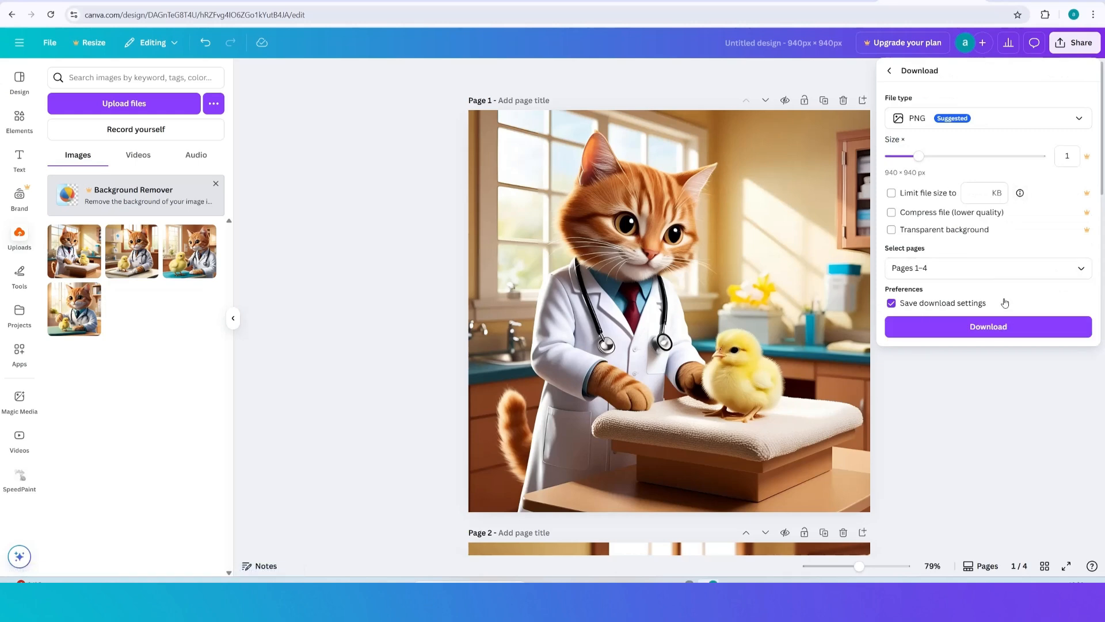
left_click(978, 268)
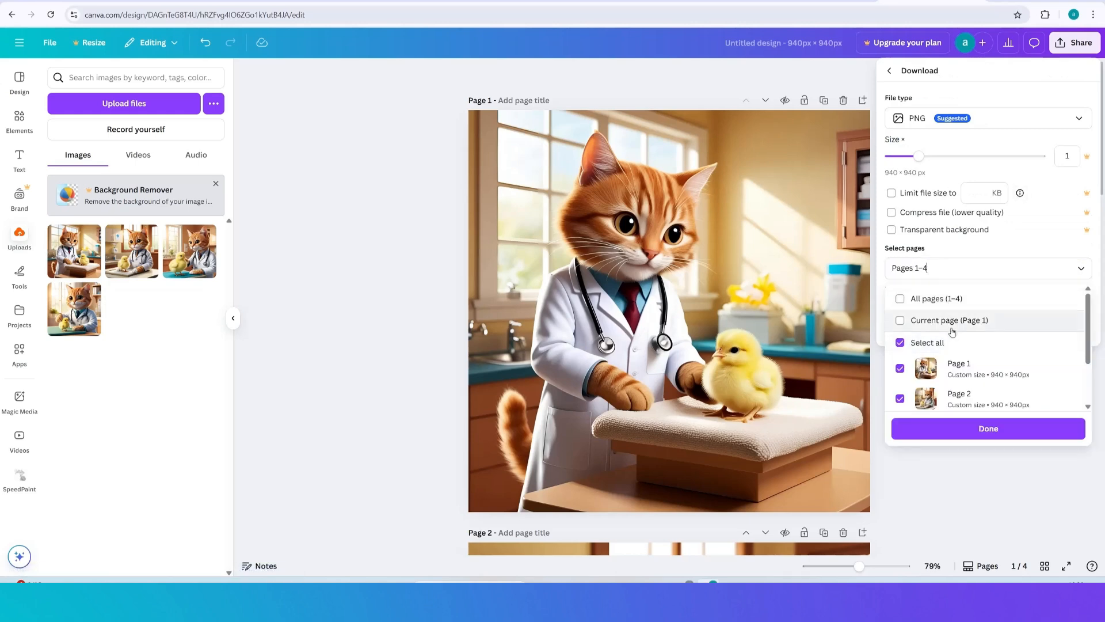
left_click(950, 319)
left_click(962, 325)
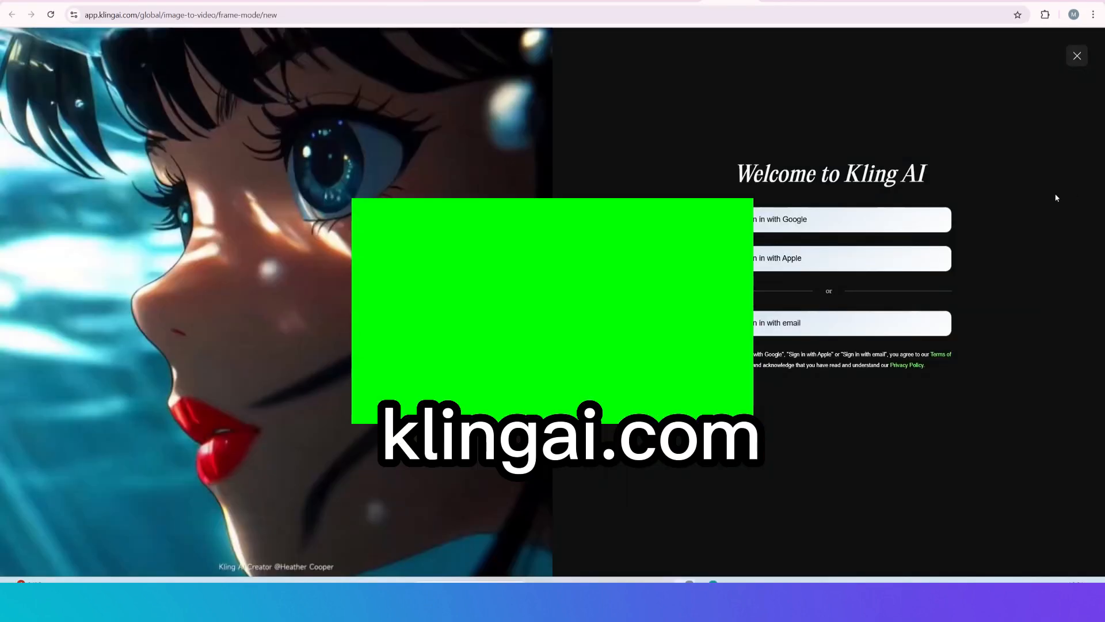
Sign in to Kling AI with Google and upload a cat doctor image from the Downloads folder as the image-to-video end frame.
left_click(890, 220)
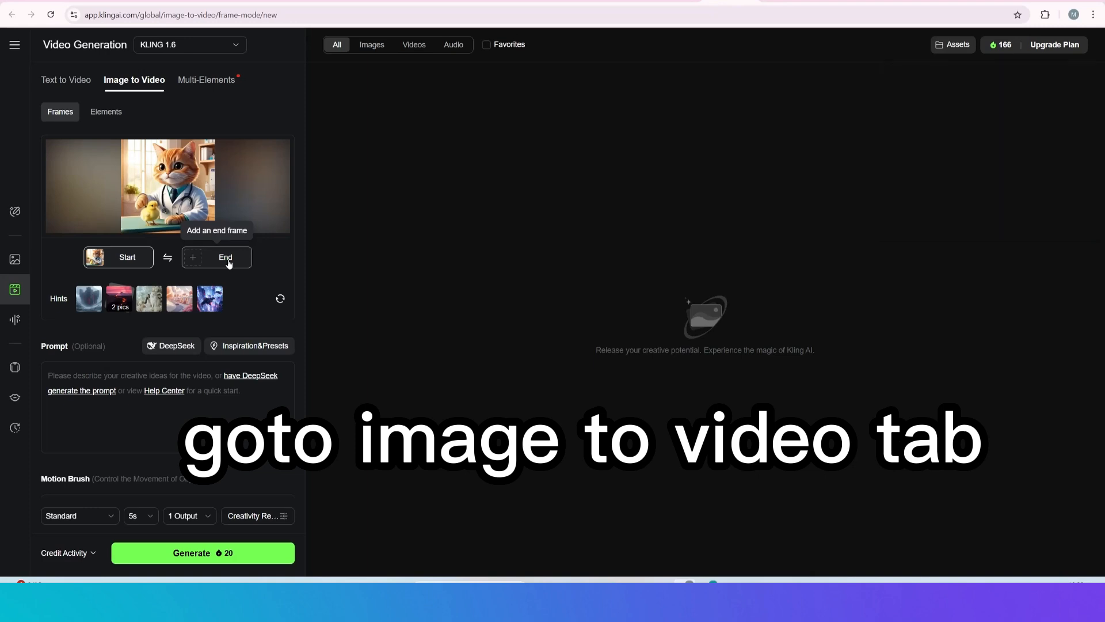
left_click(228, 261)
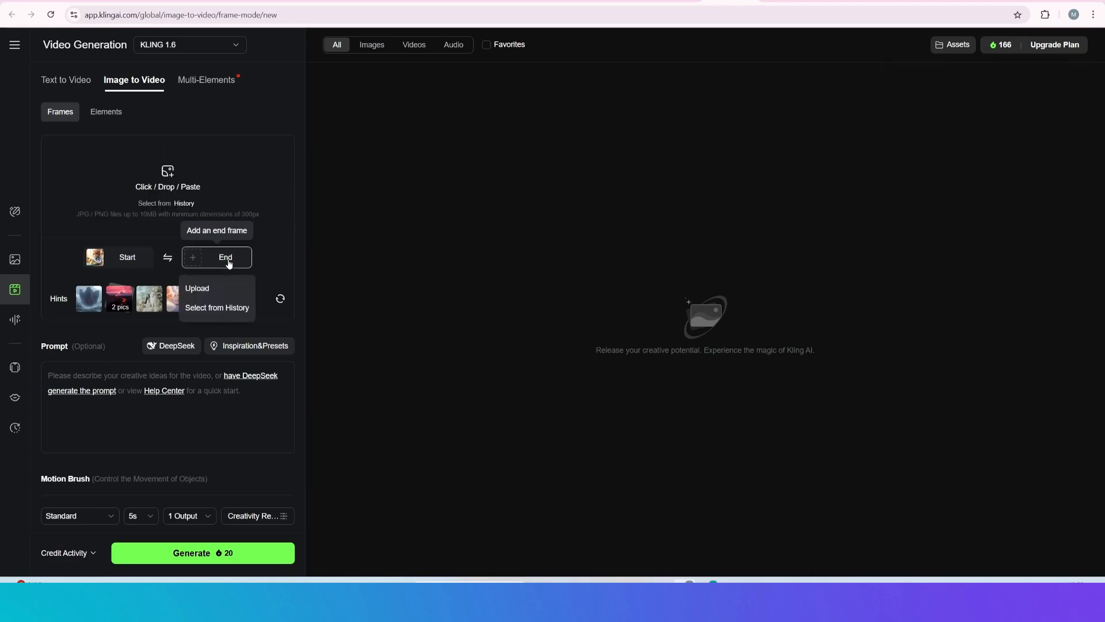
left_click(221, 199)
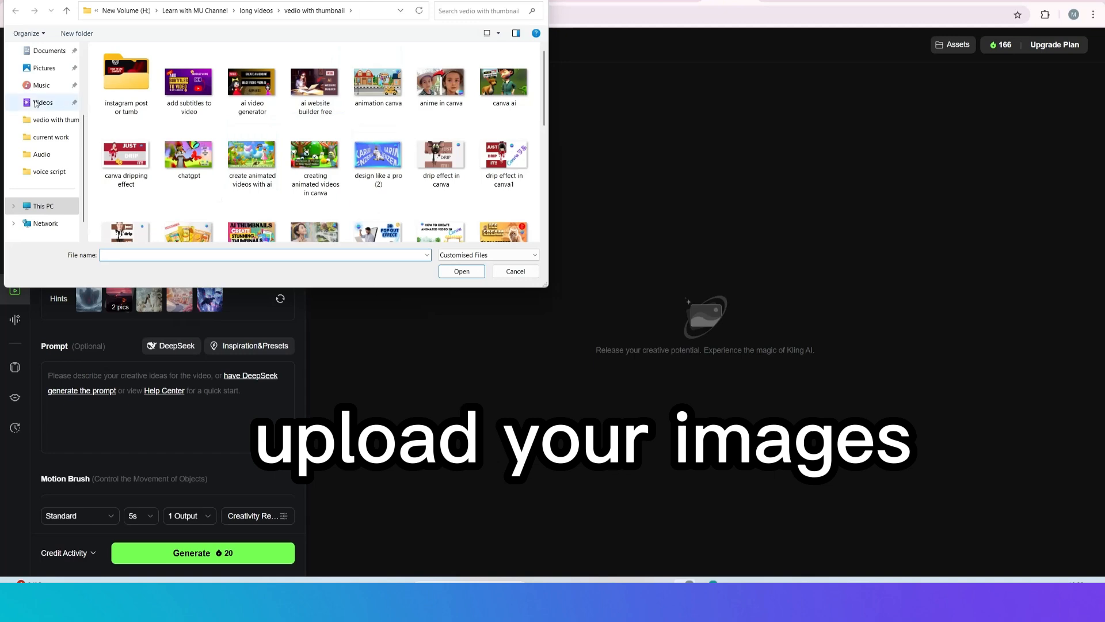
scroll(40, 115, "up", 4)
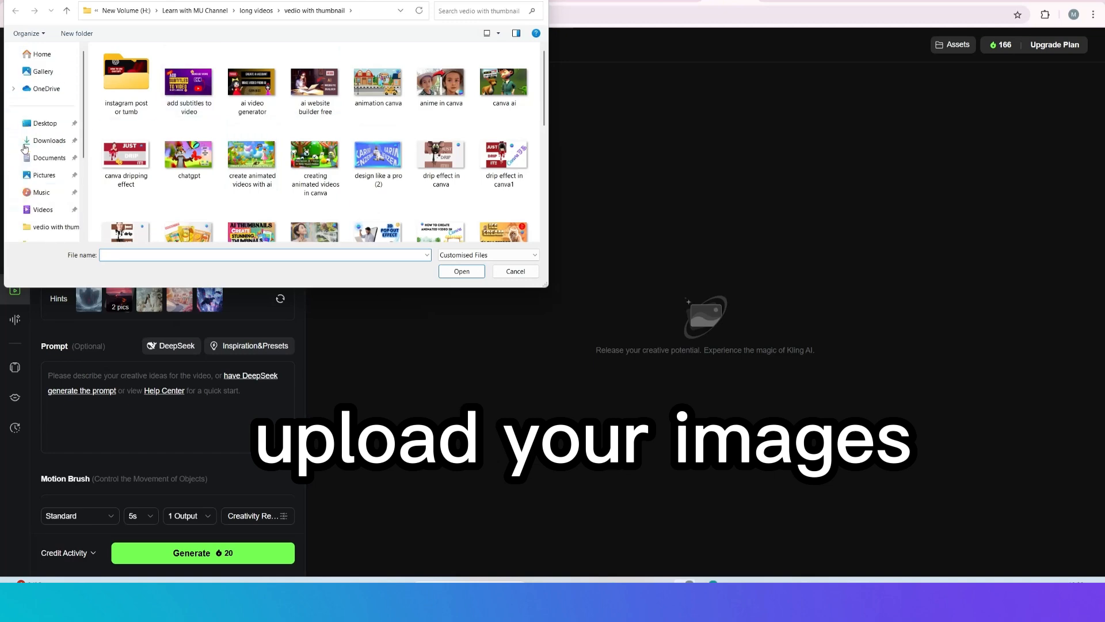
left_click(51, 147)
double_click(141, 133)
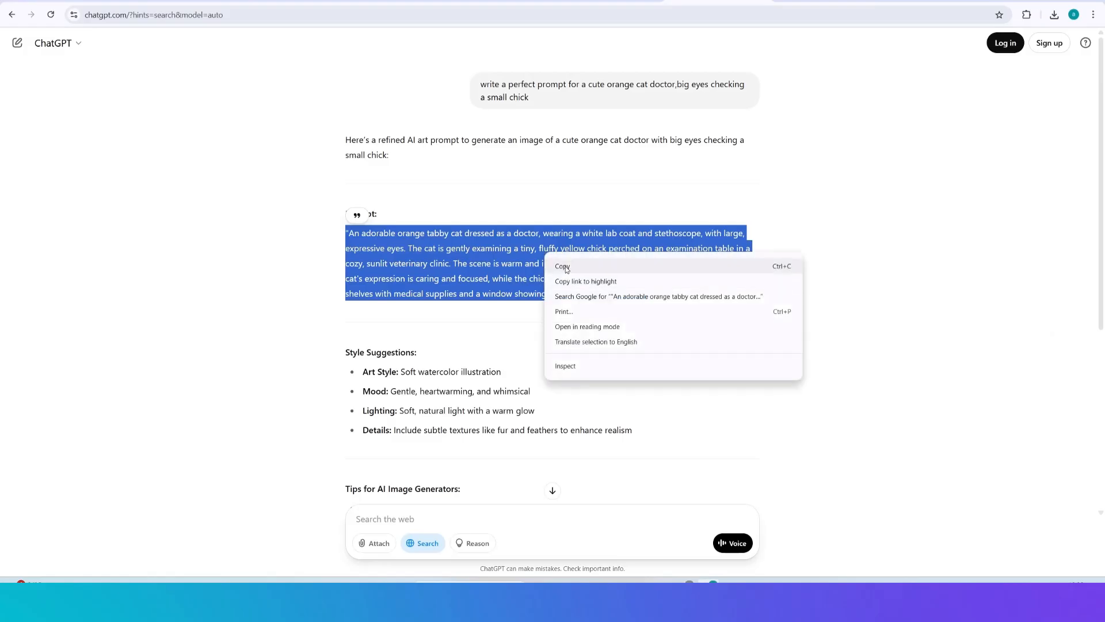
Copy the cat doctor prompt from ChatGPT and paste it as the video prompt in Kling AI.
left_click(565, 266)
left_click(691, 583)
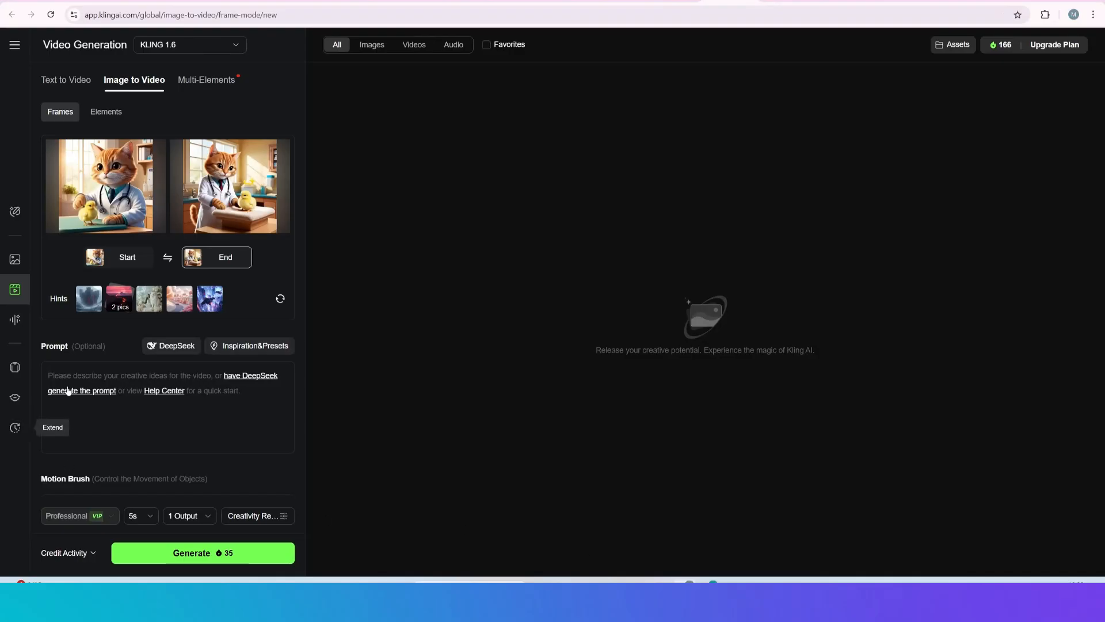
left_click(68, 391)
key("ctrl+v")
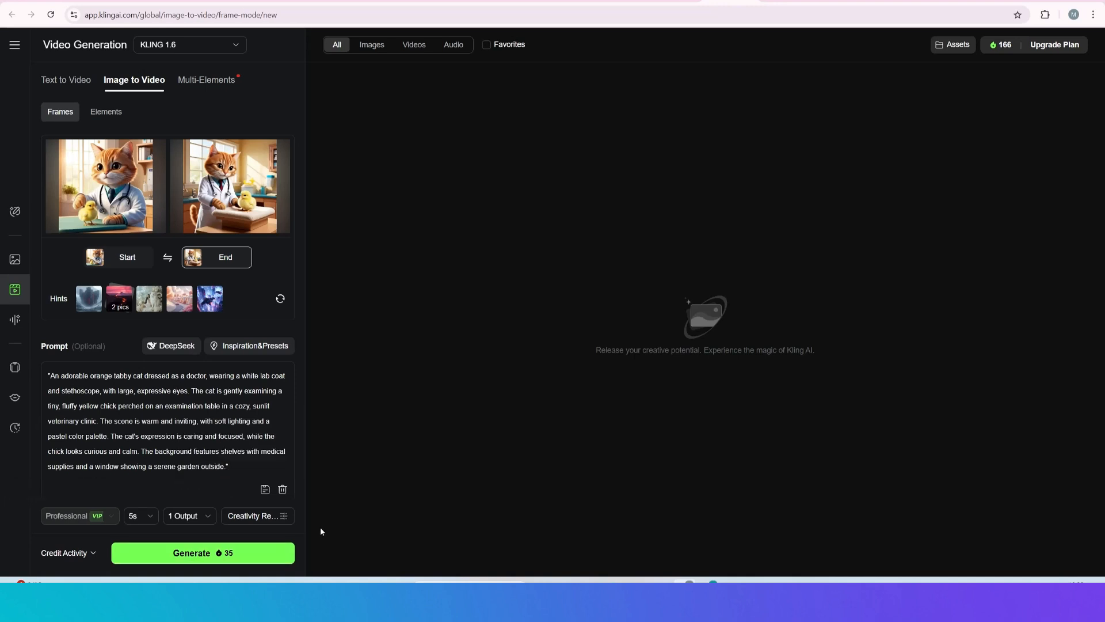
Choose a 5s video duration and generate the video from the start and end frames.
left_click(140, 516)
left_click(145, 487)
left_click(210, 554)
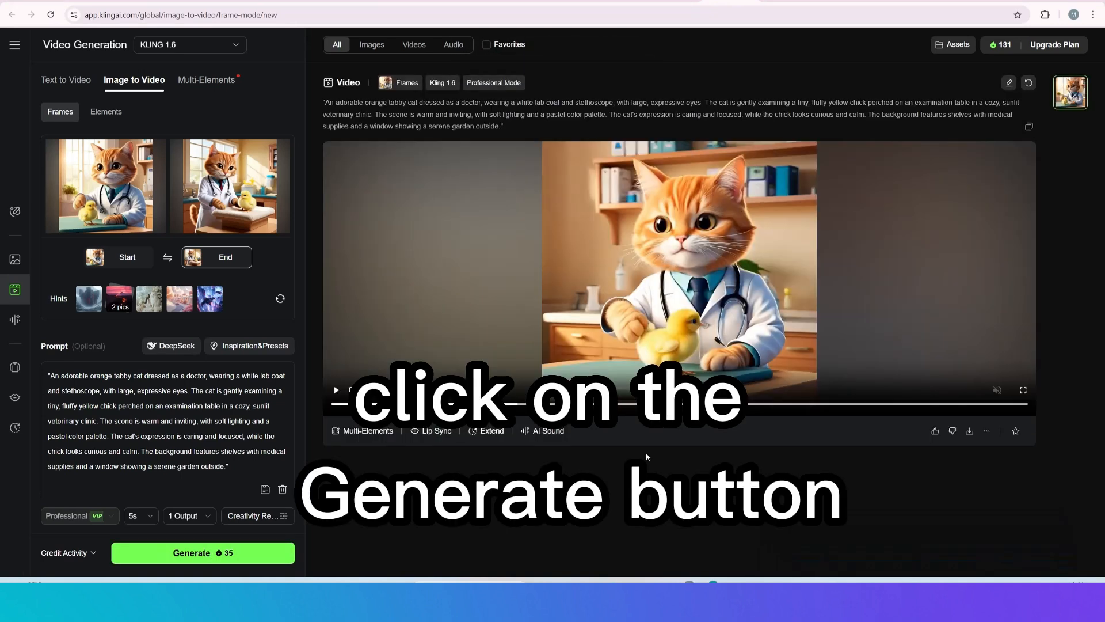
Download the generated cat doctor video without turning on the Without Watermark option.
mouse_move(846, 257)
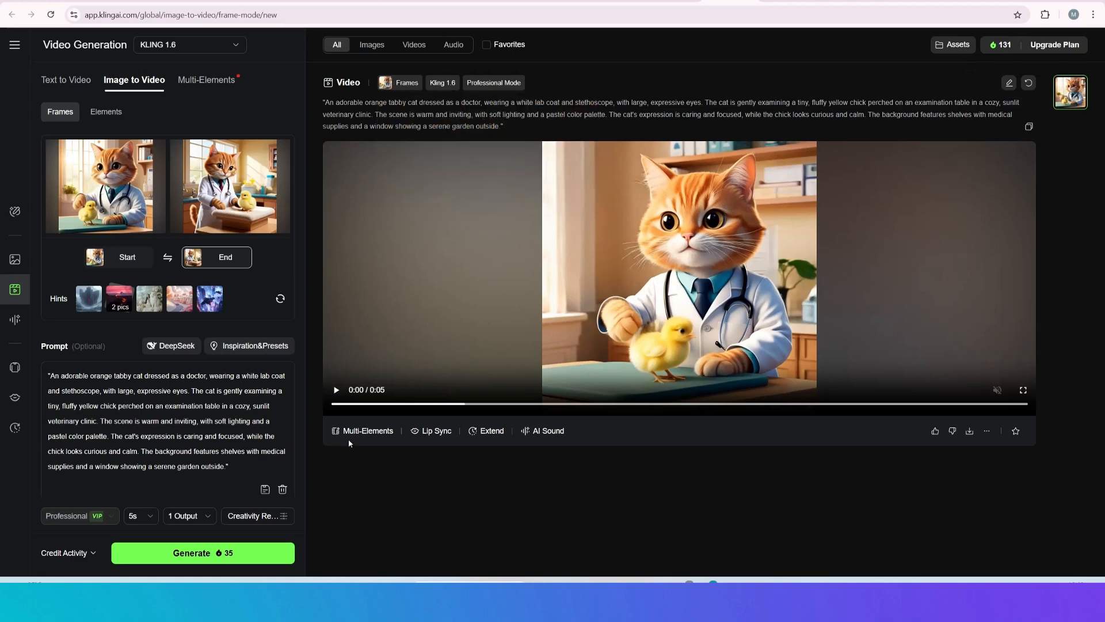
mouse_move(971, 435)
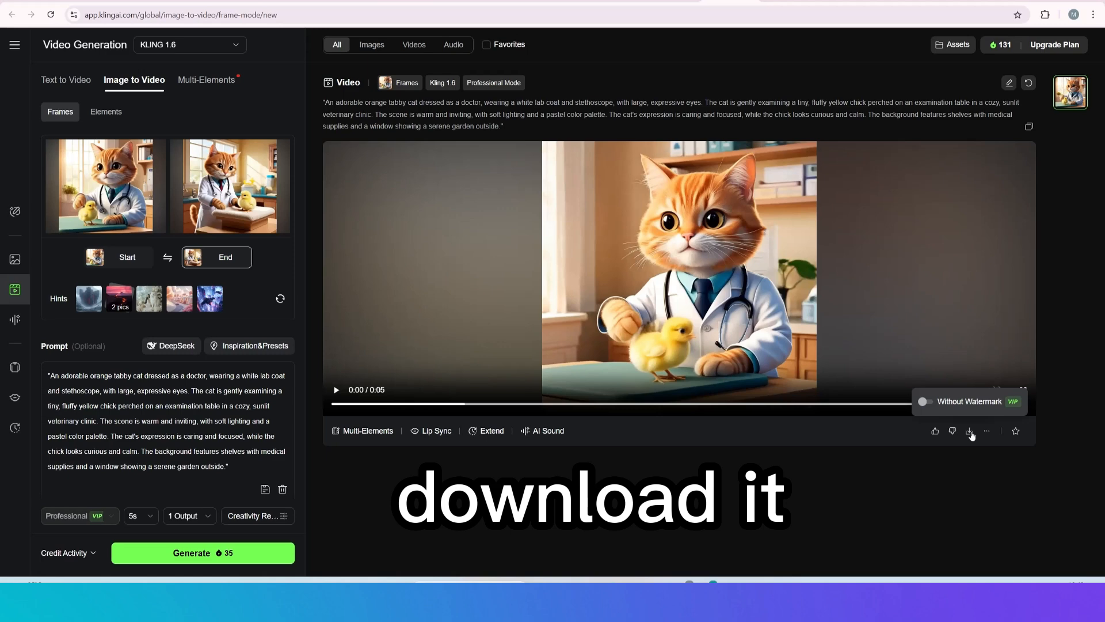
left_click(971, 433)
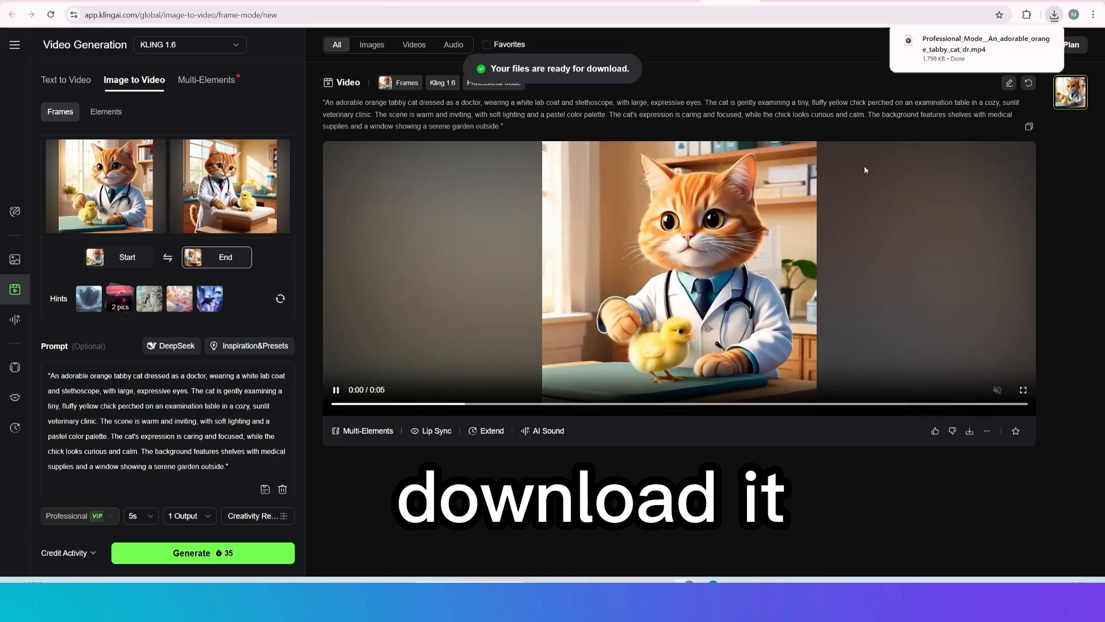
Copy the rewritten "heartwarming scene inside a quaint veterinary clinic" prompt from ChatGPT and paste it as the Magic Media image description in Canva.
left_click(1025, 45)
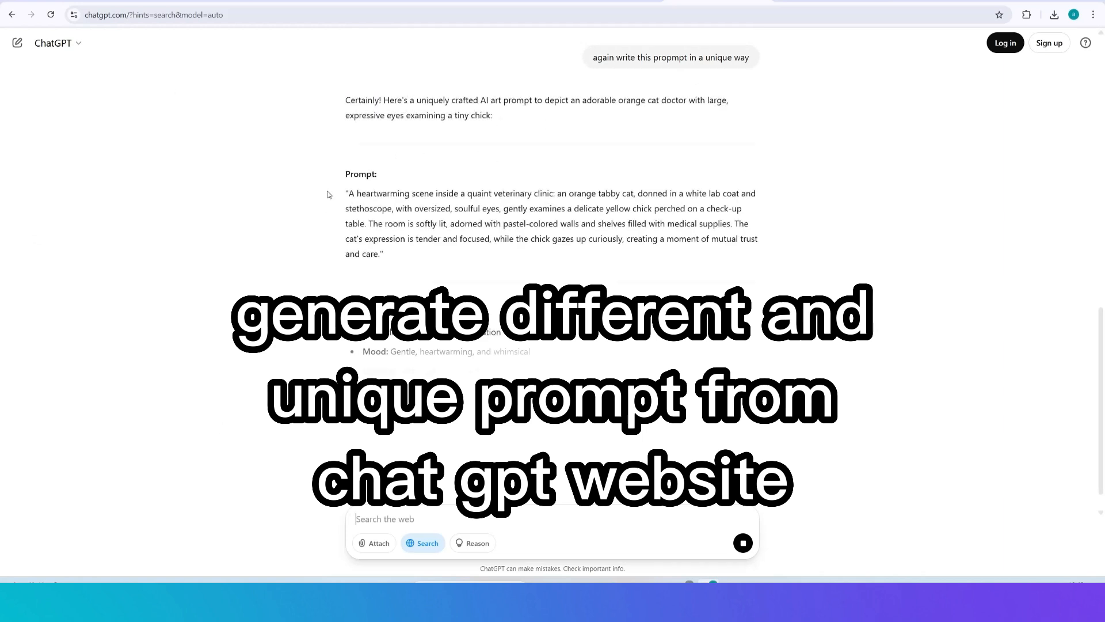
left_click_drag(369, 249, 346, 193)
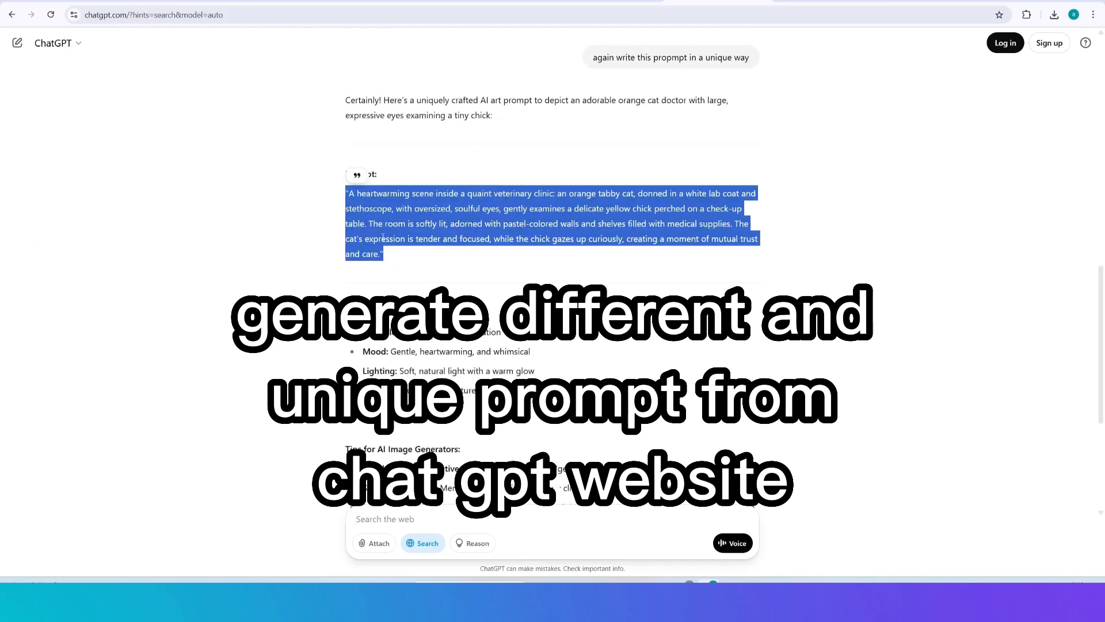
right_click(318, 241)
left_click(424, 252)
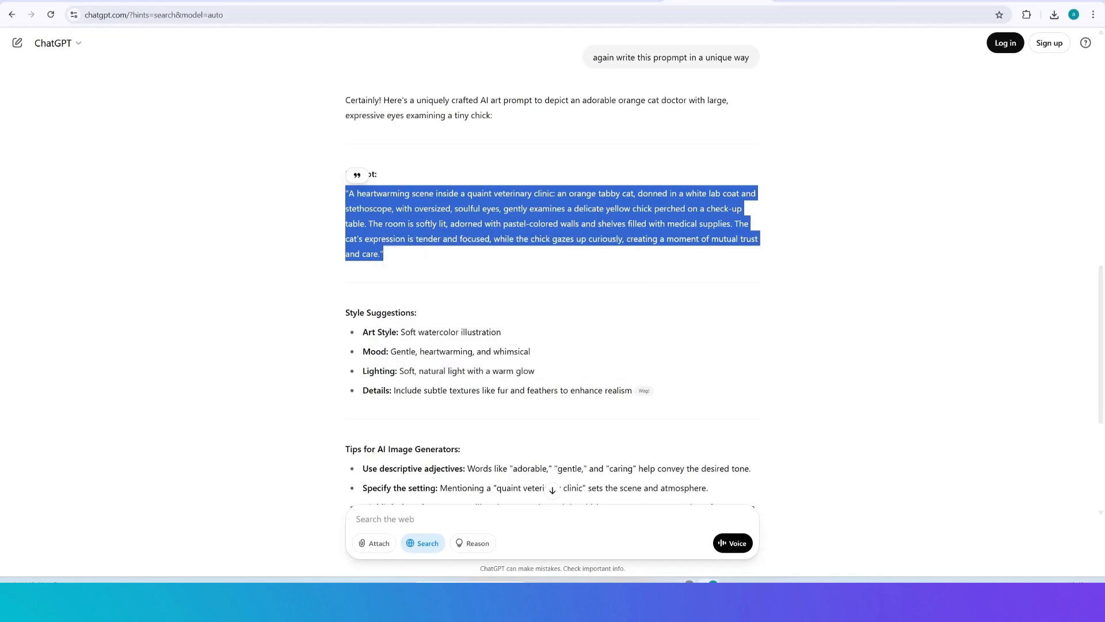
mouse_move(686, 588)
left_click(904, 4)
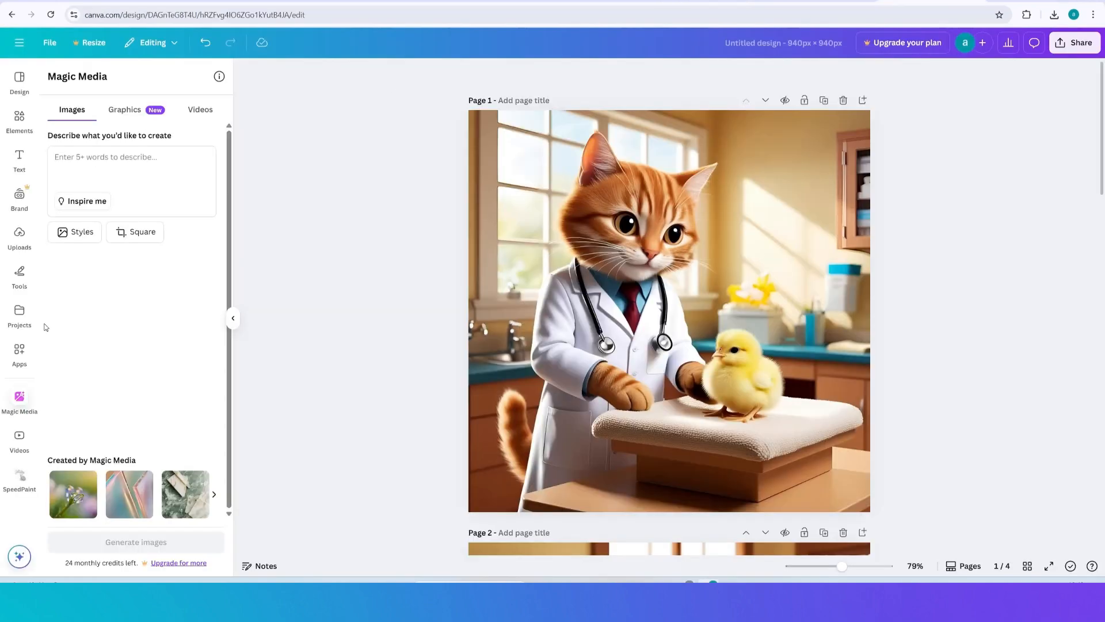
key("ctrl+v")
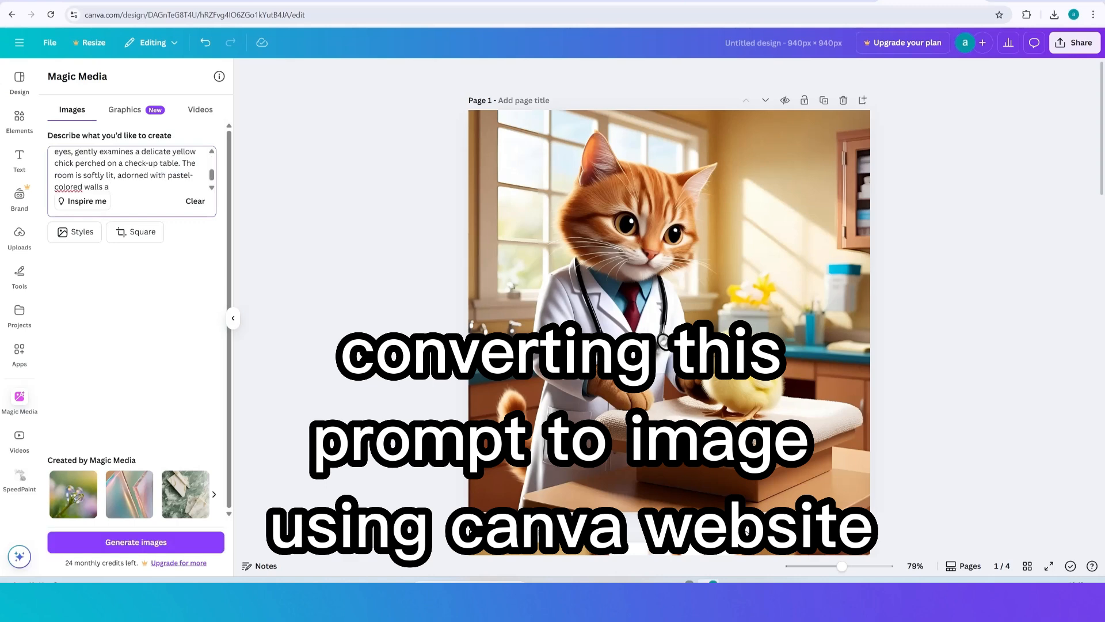
Choose the Portrait layout and generate images from the pasted prompt.
left_click(161, 241)
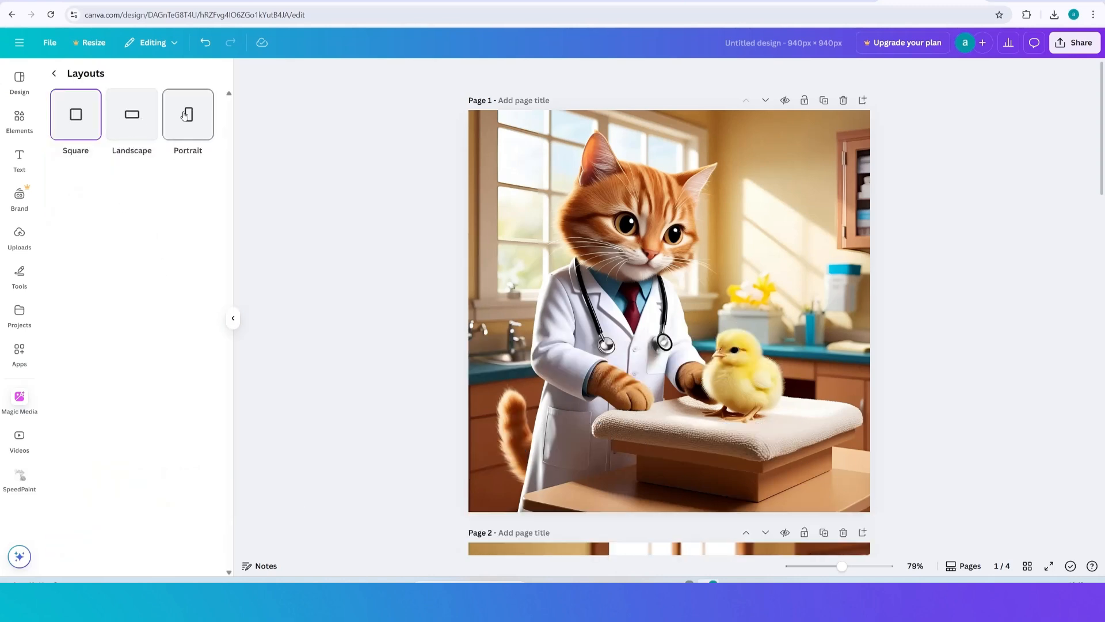
left_click(185, 115)
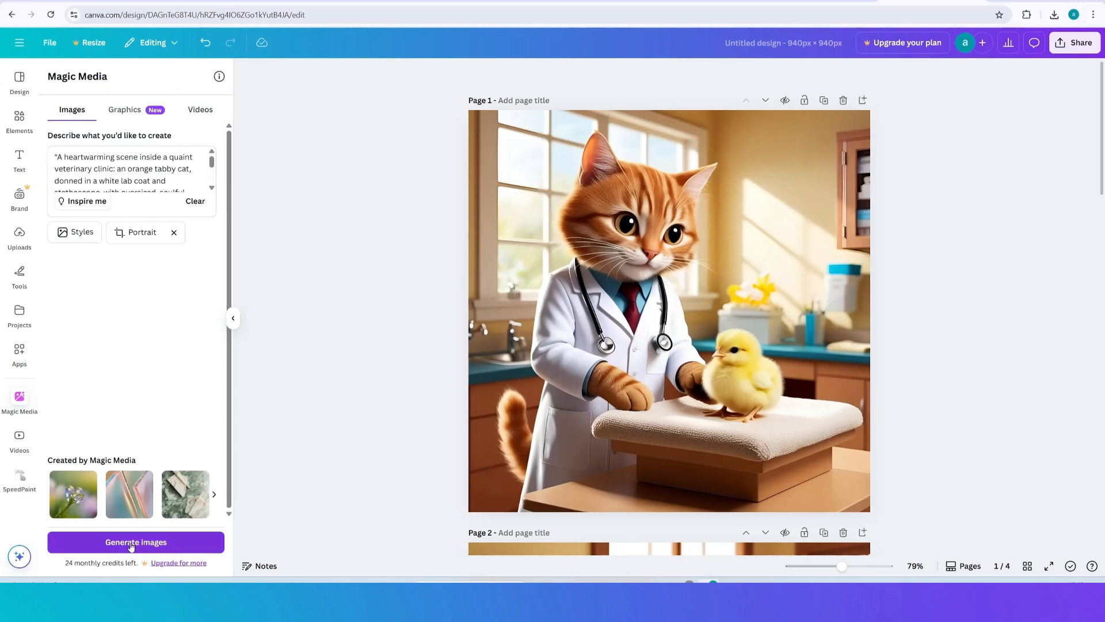
left_click(132, 544)
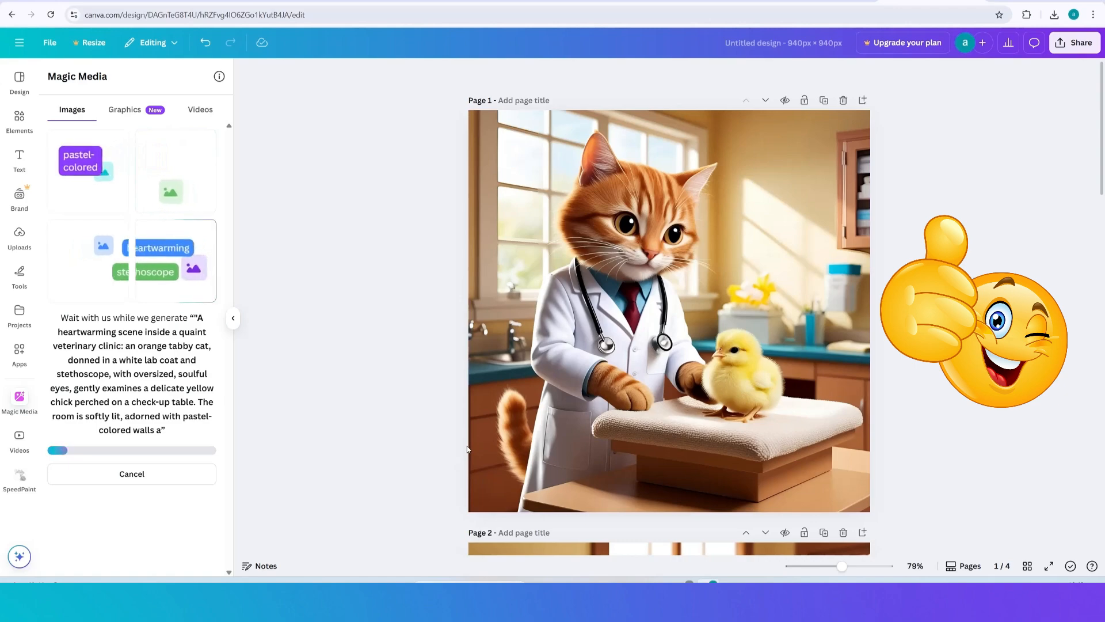
Add a fifth page to the design and place the first generated cat doctor image on it.
scroll(468, 449, "down", 3)
scroll(467, 449, "down", 15)
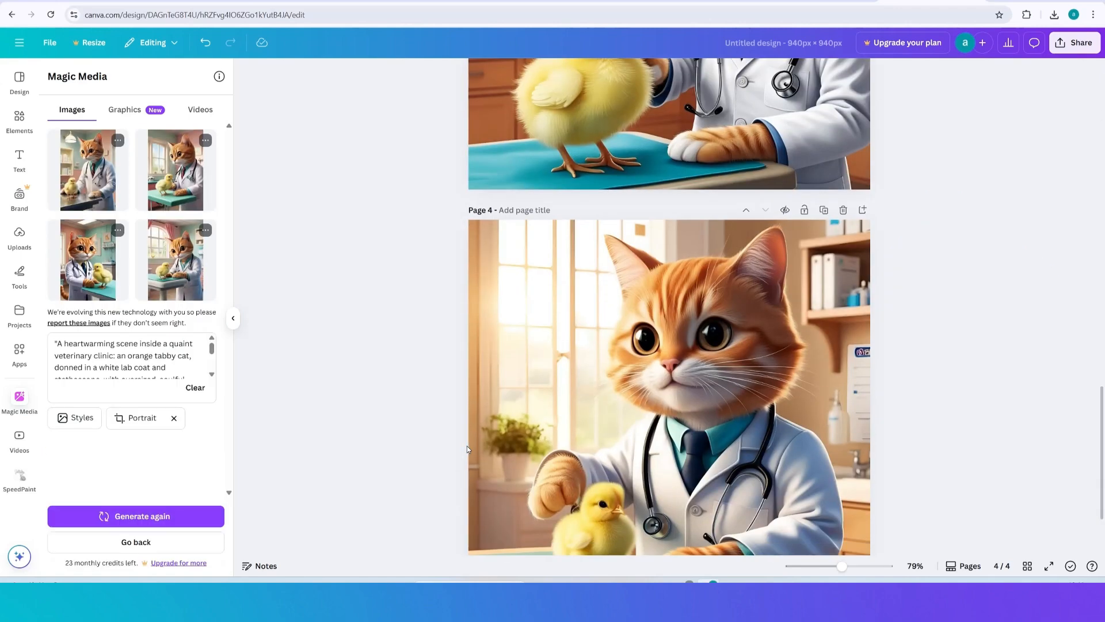
scroll(467, 445, "down", 3)
left_click(708, 535)
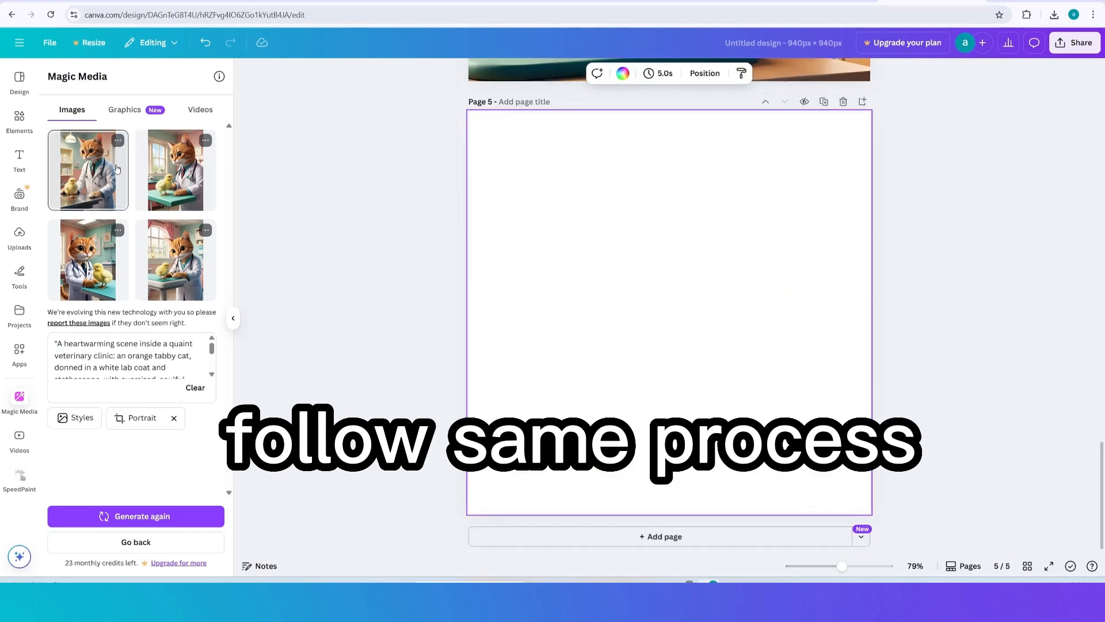
left_click(88, 170)
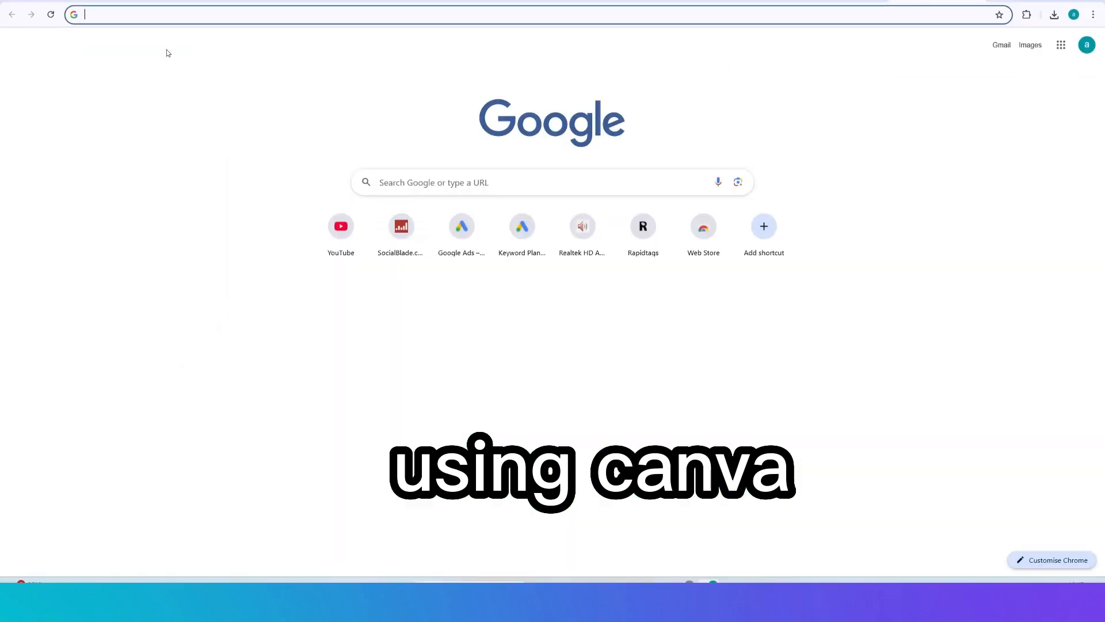
Open Canva and enlarge the cat doctor clip on the video design's second page to fill the canvas width.
type("canva")
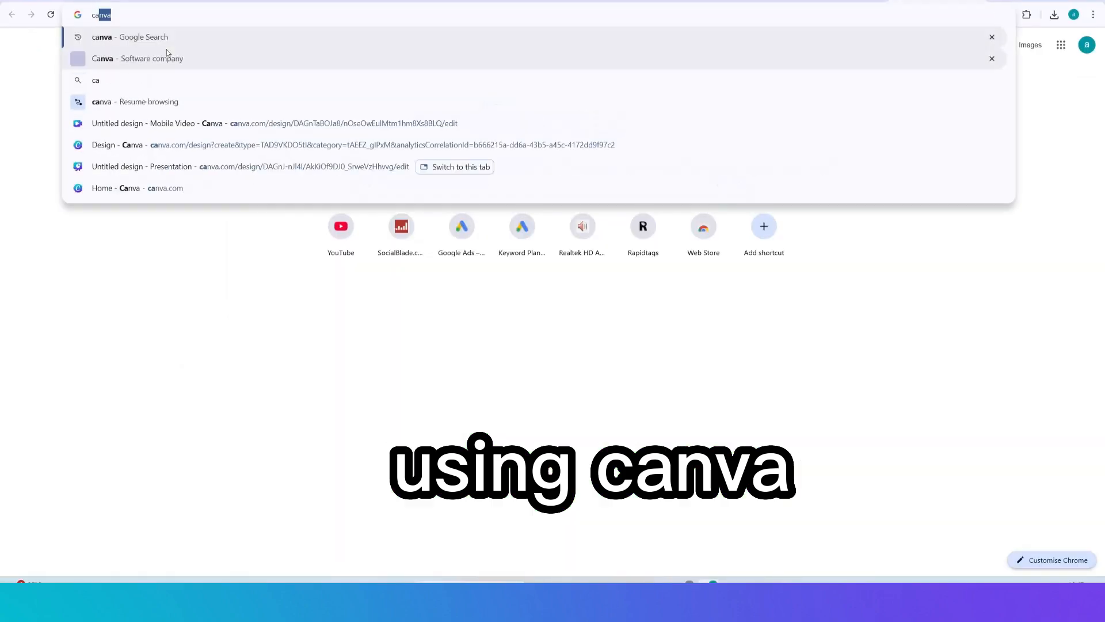
key("Return")
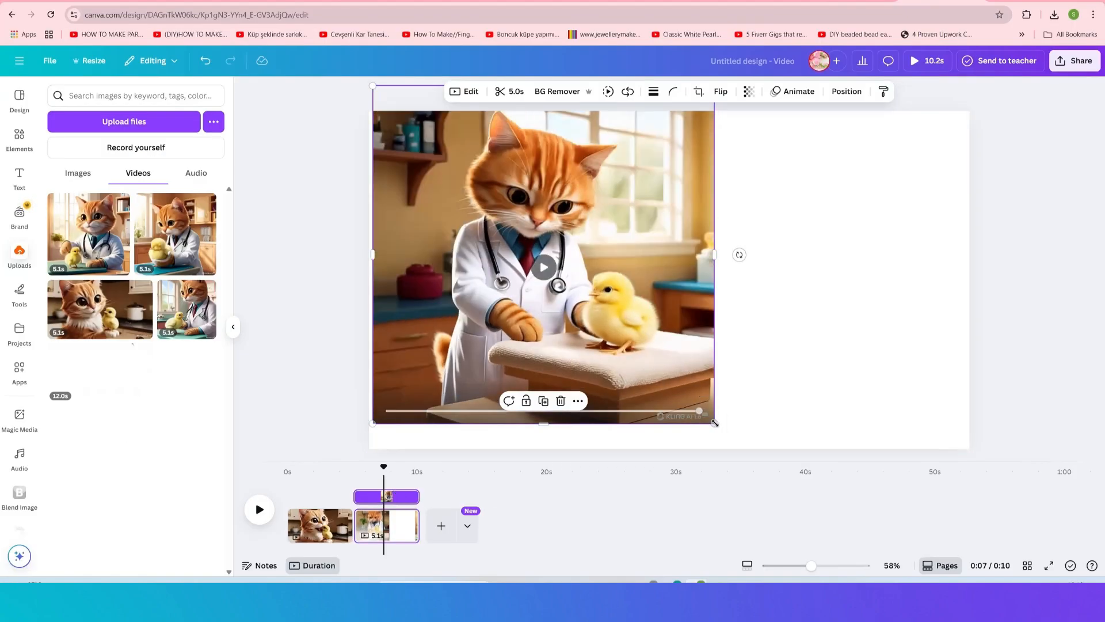
left_click_drag(715, 423, 758, 465)
left_click_drag(585, 313, 578, 266)
left_click(805, 446)
left_click_drag(754, 420, 978, 253)
left_click(669, 280)
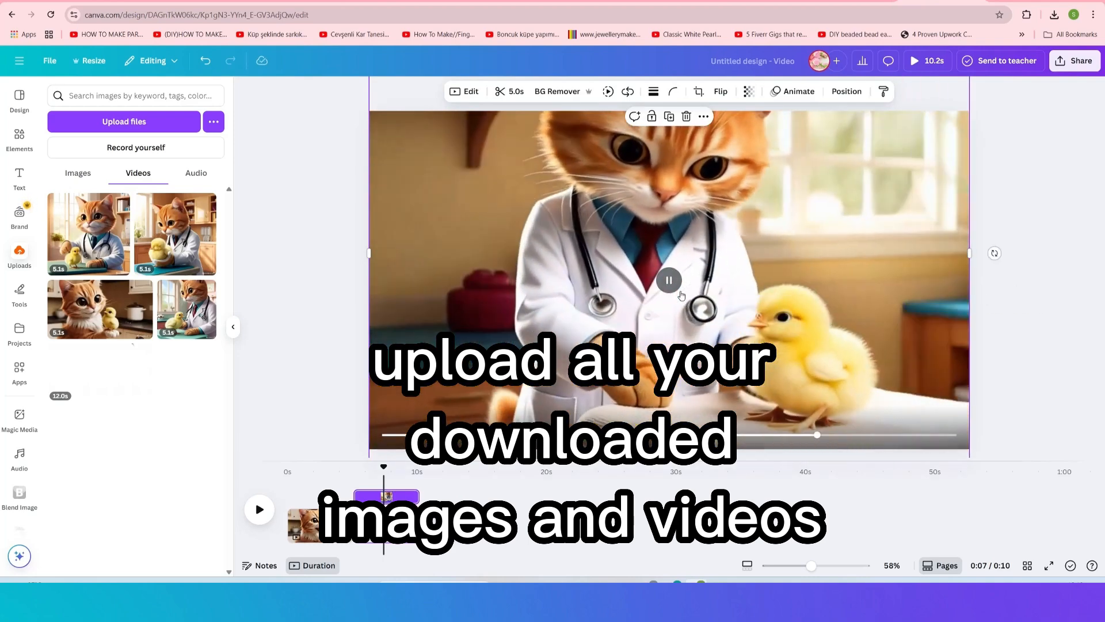
Add a third page with the uploaded clip of the cat doctor holding the chick, and scale and position it to cover the canvas.
left_click(434, 524)
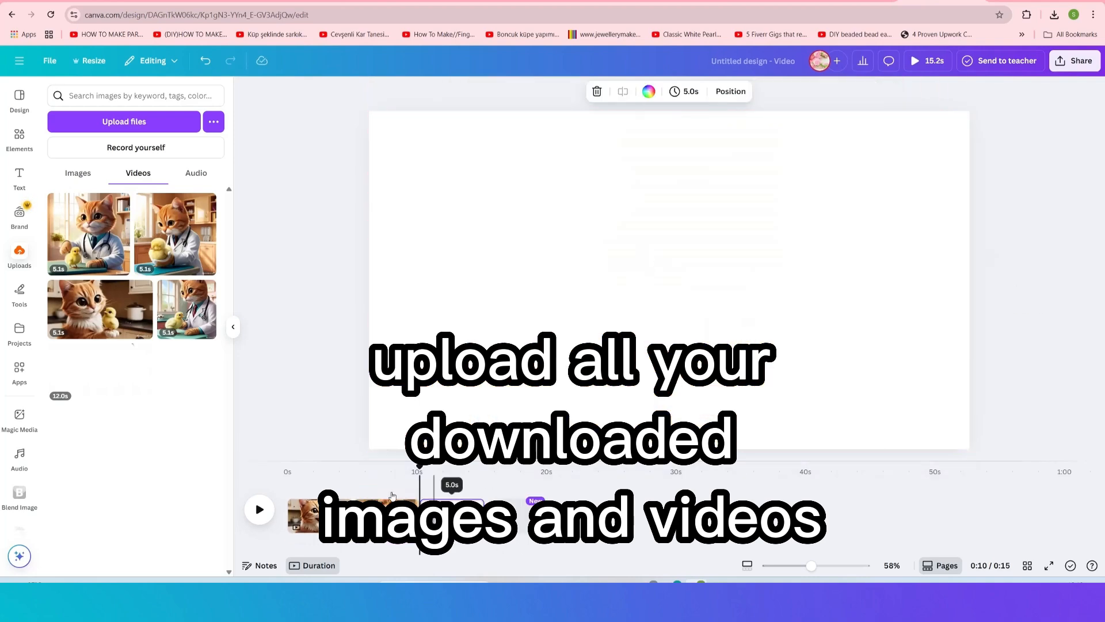
left_click(179, 257)
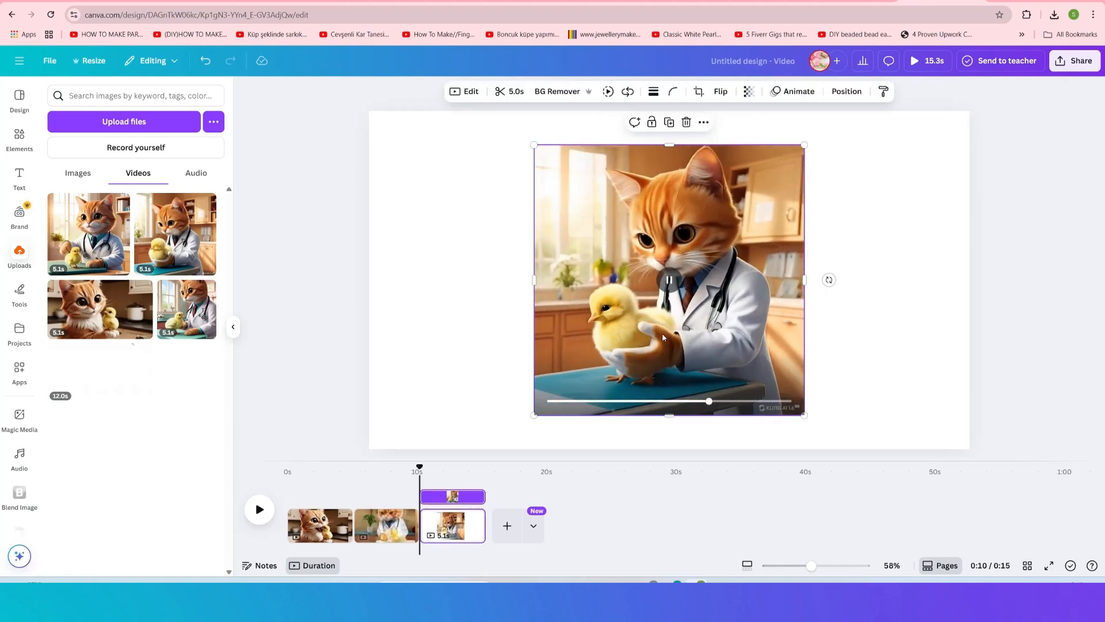
left_click_drag(662, 337, 813, 289)
left_click_drag(685, 368, 583, 470)
left_click_drag(583, 278, 369, 279)
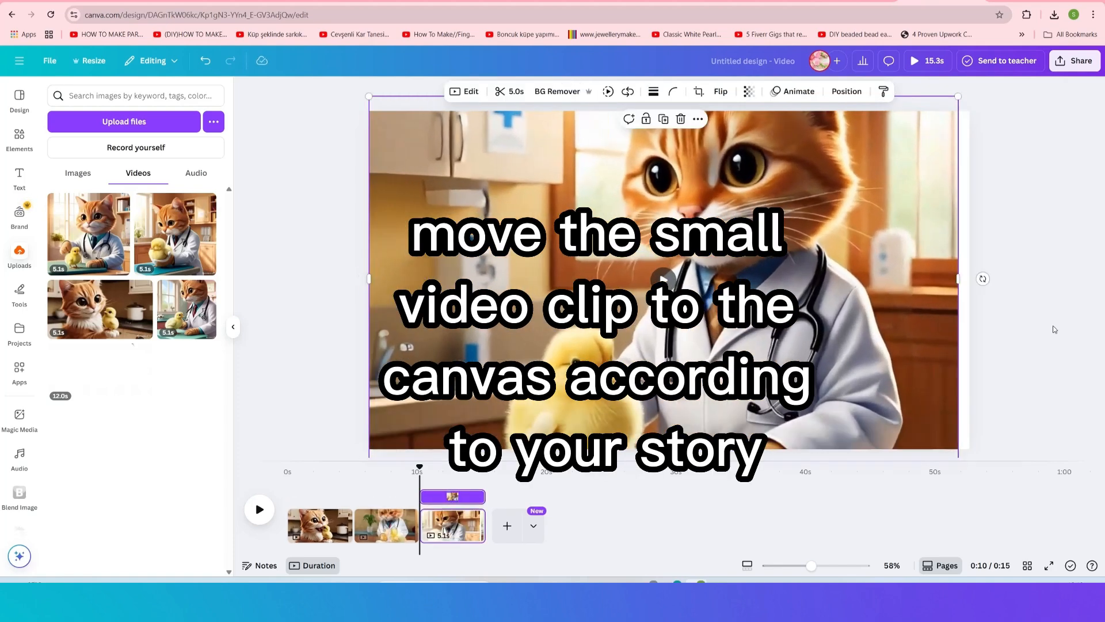
left_click_drag(958, 279, 970, 279)
left_click_drag(749, 323, 744, 283)
left_click_drag(665, 424, 663, 449)
left_click(666, 279)
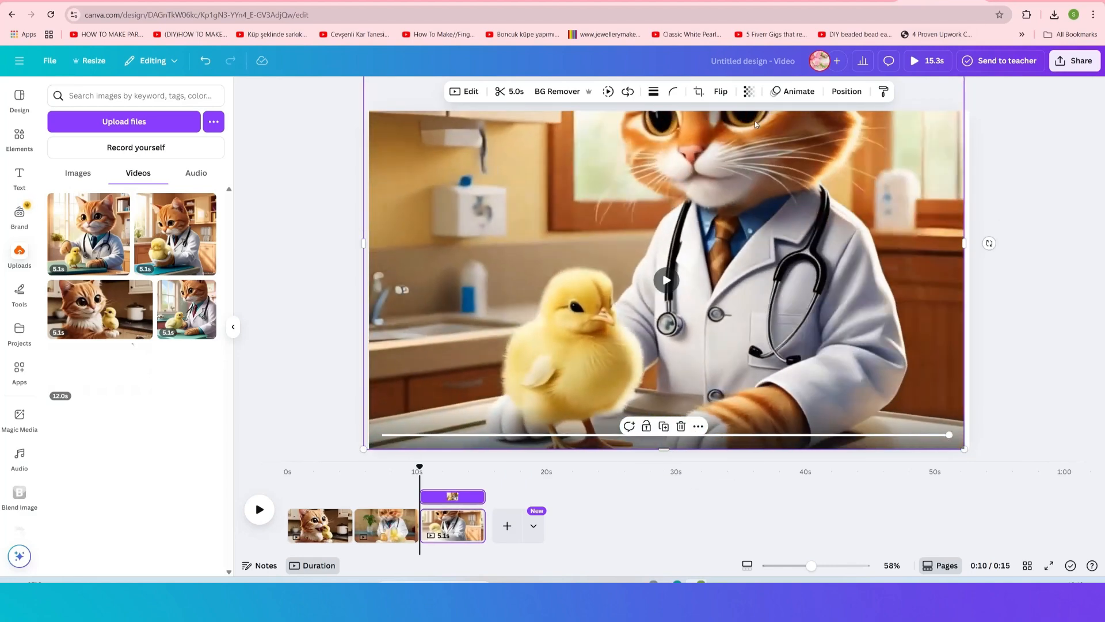
Place the first uploaded cat doctor clip on a new fourth page and enlarge it to the full canvas width.
left_click(88, 234)
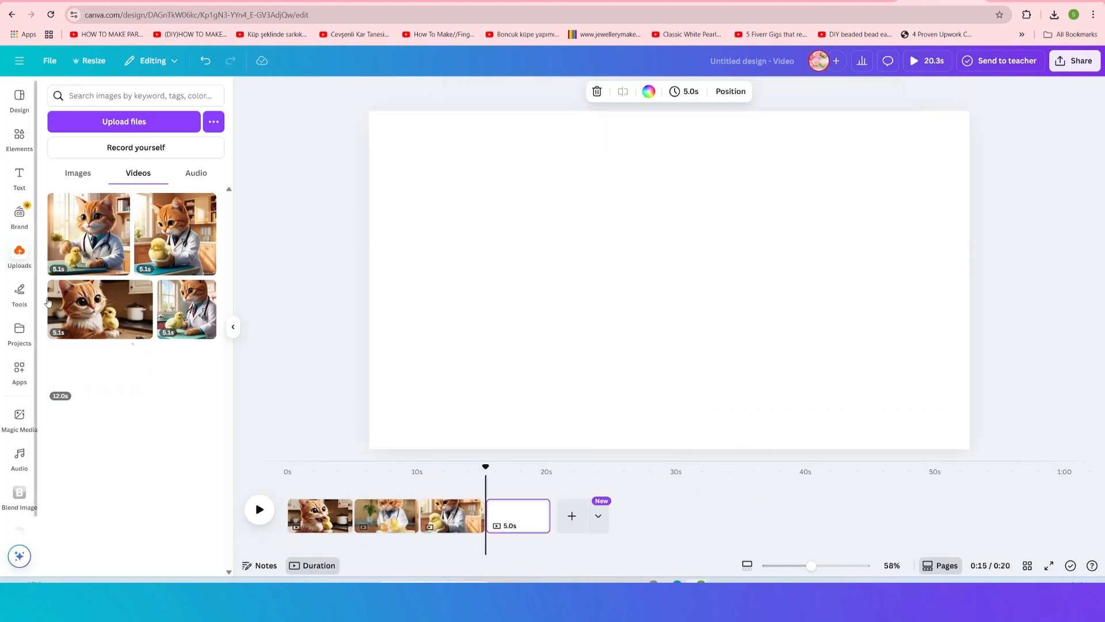
left_click_drag(700, 340, 556, 258)
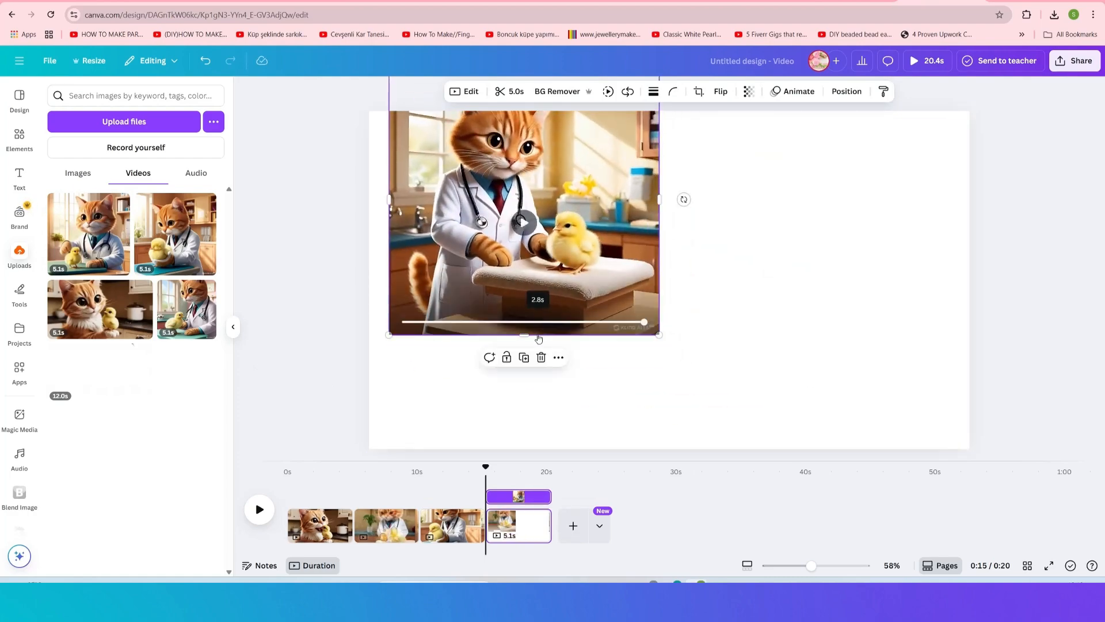
left_click_drag(659, 332, 846, 454)
left_click_drag(812, 278, 969, 282)
left_click_drag(389, 279, 369, 279)
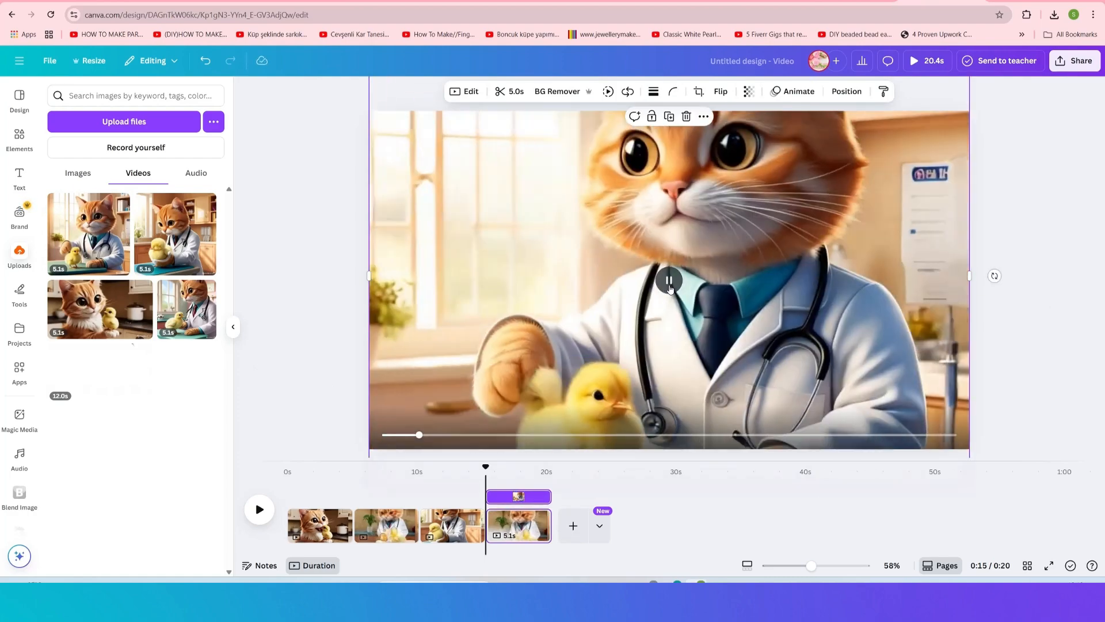
Play the assembled video from the beginning to preview the first page.
left_click(287, 476)
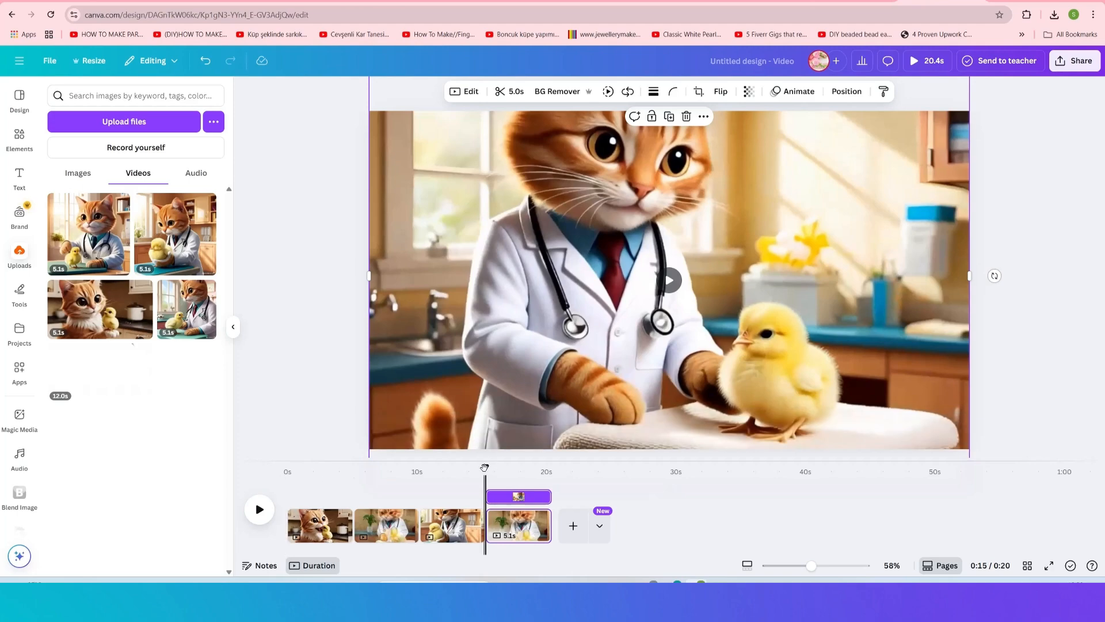
left_click(259, 510)
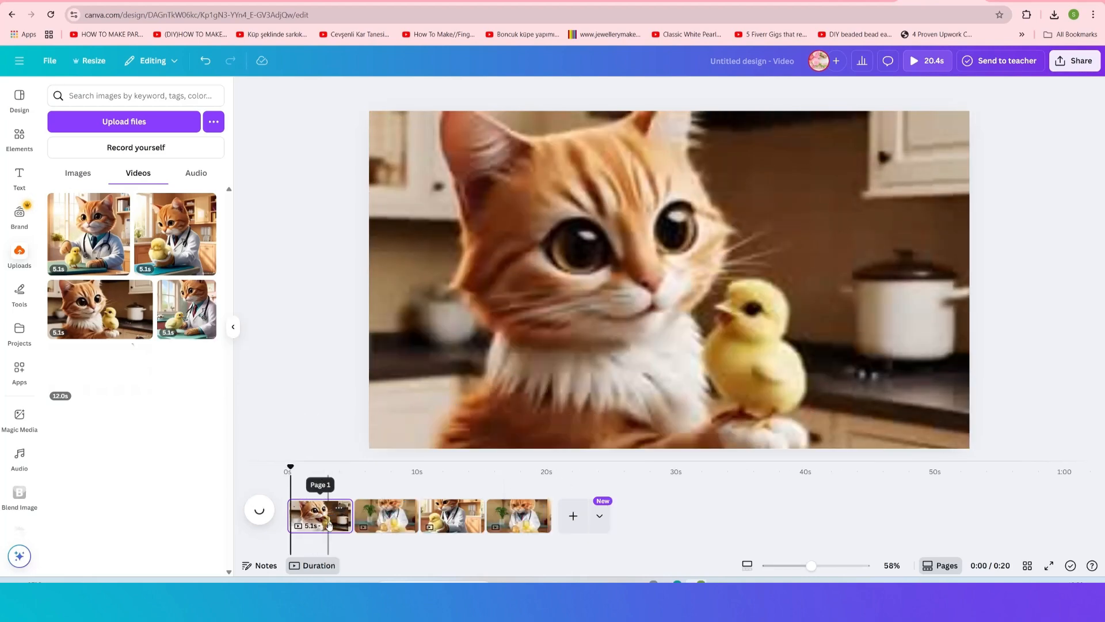
left_click(547, 402)
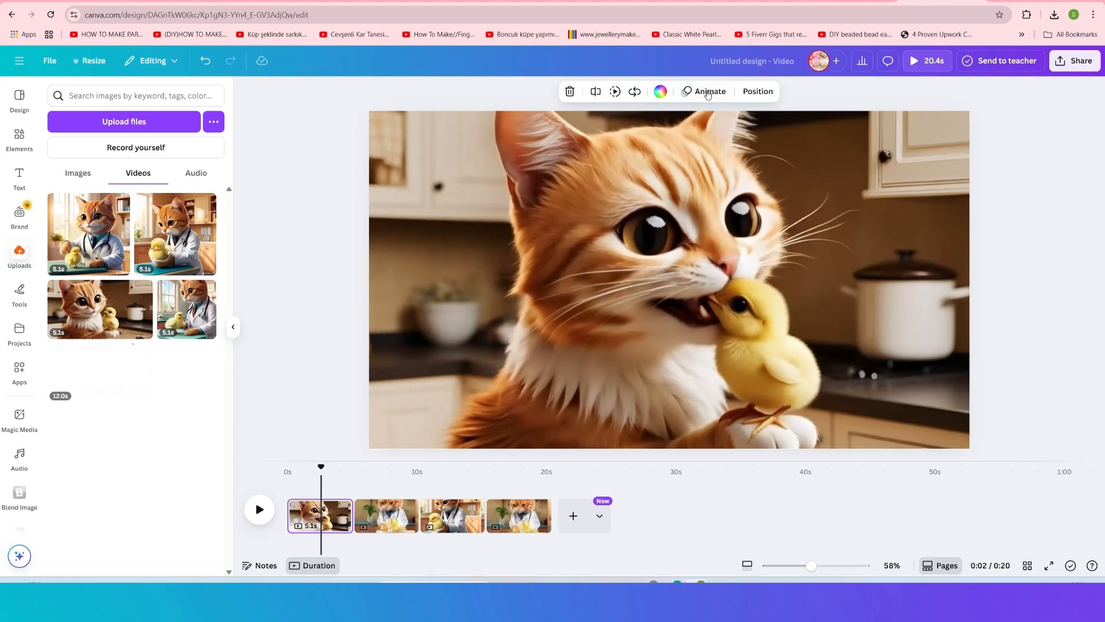
Animate the first page with the Stomp page animation and apply it to all pages.
left_click(709, 92)
scroll(72, 439, "down", 5)
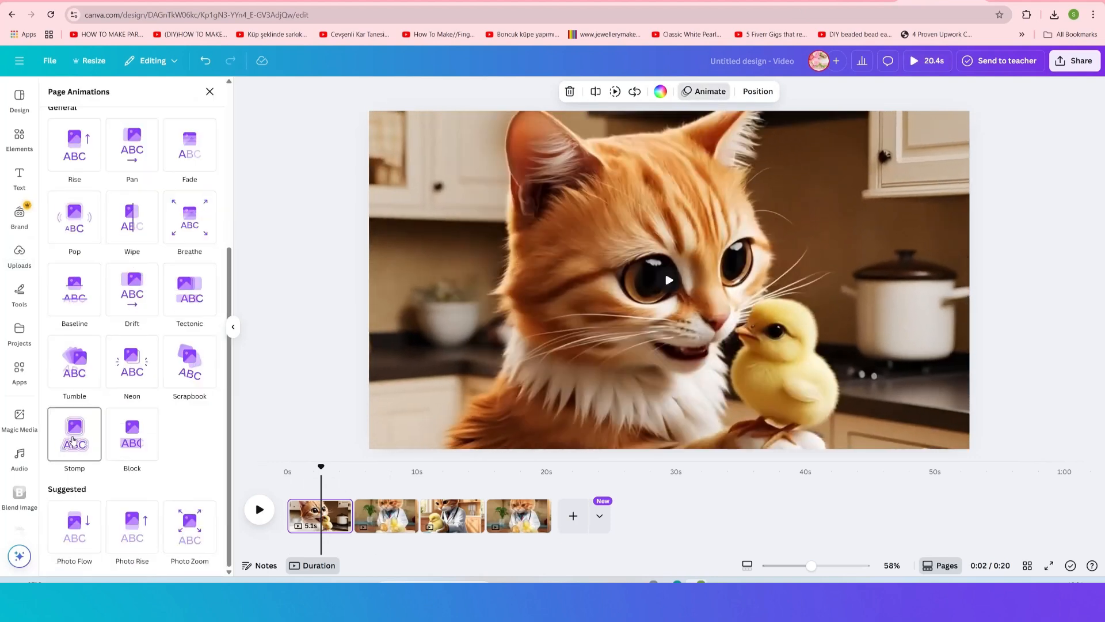
left_click(74, 440)
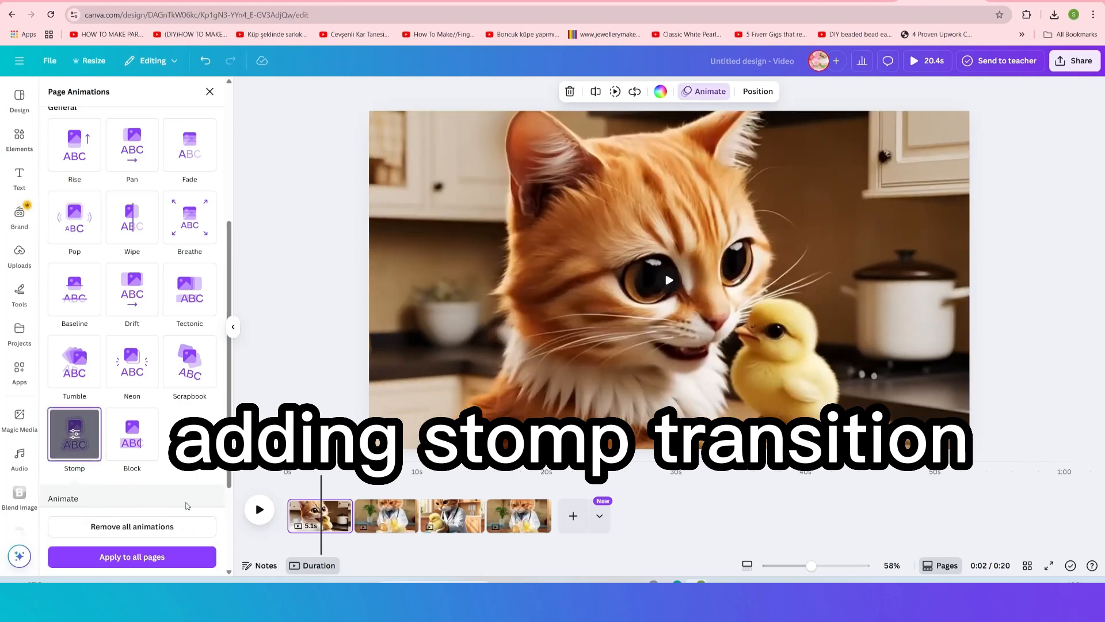
scroll(166, 489, "down", 3)
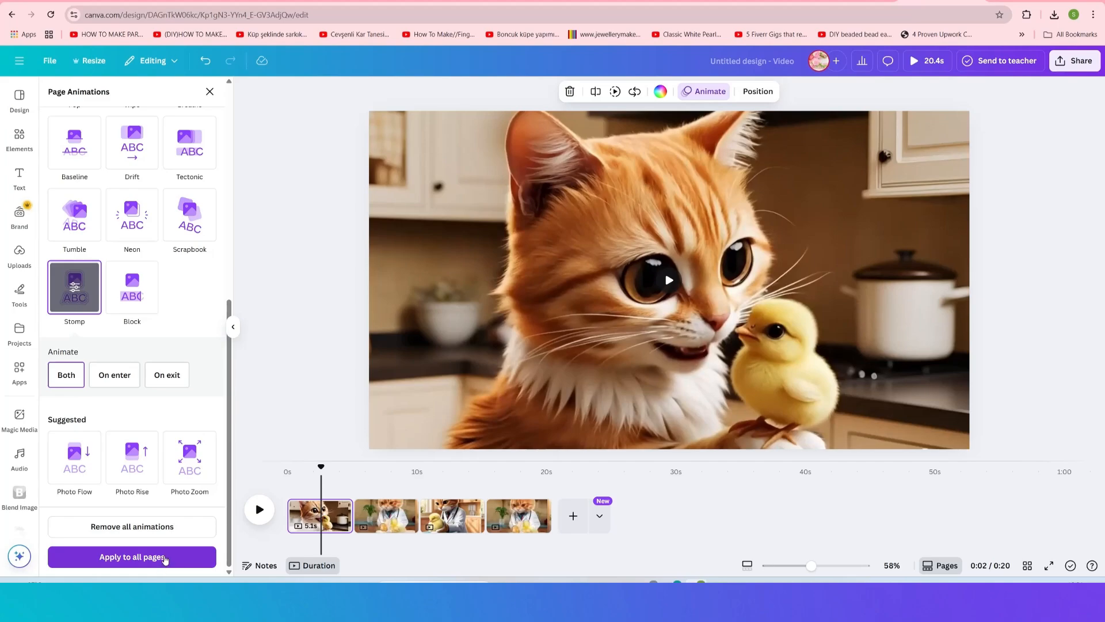
left_click(165, 559)
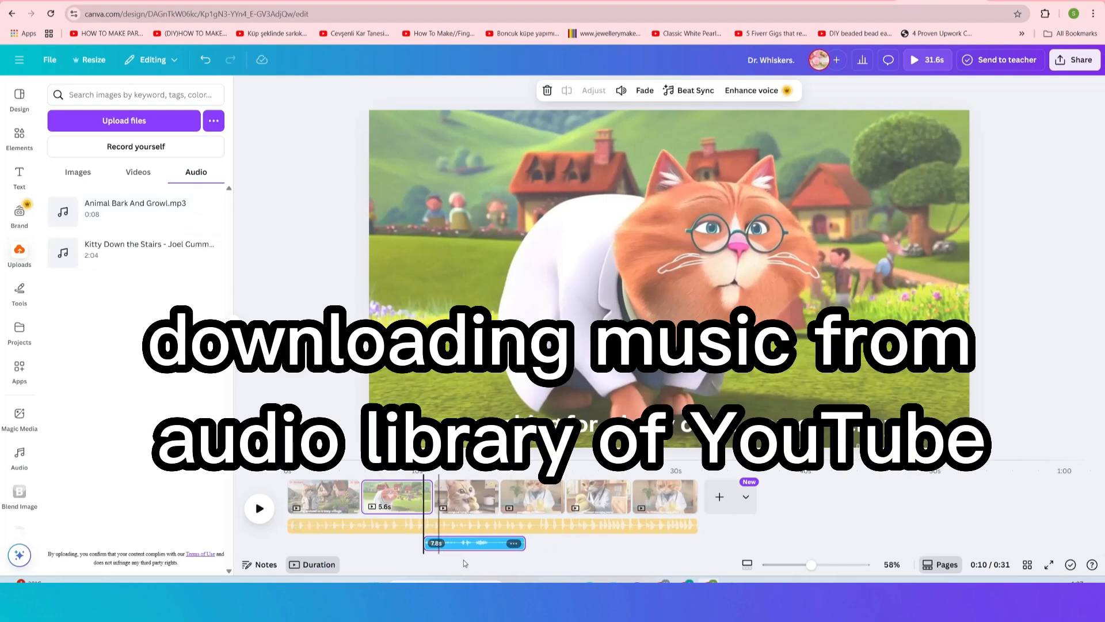
Shift the 7.8s sound clip slightly earlier on the timeline so it starts at about 10s, beneath the end of the second page.
left_click_drag(473, 550, 471, 548)
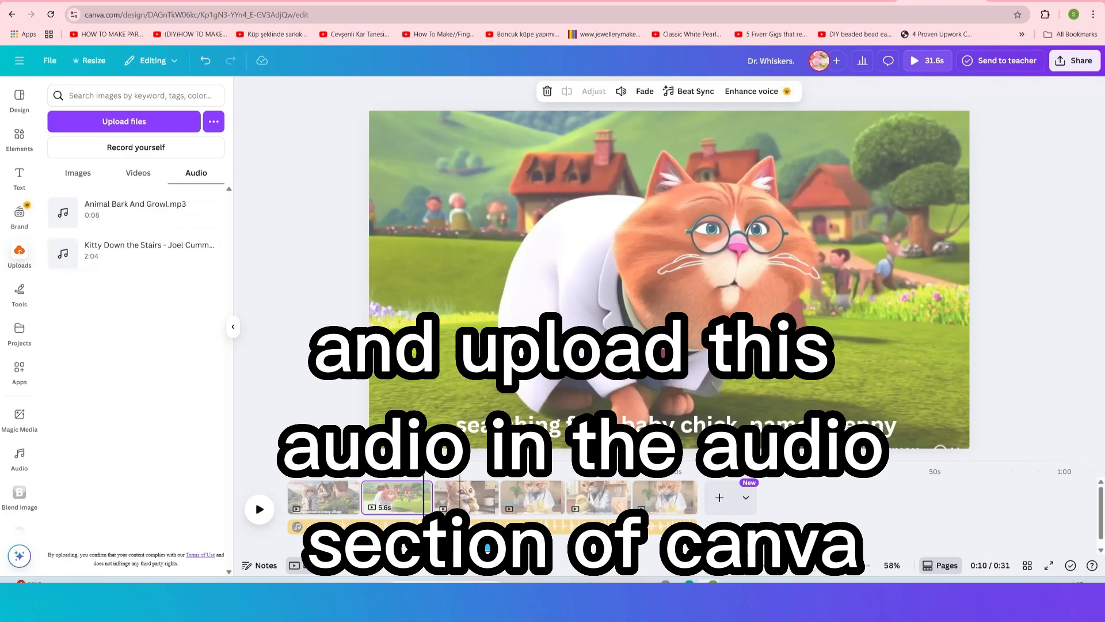
left_click_drag(478, 547, 471, 549)
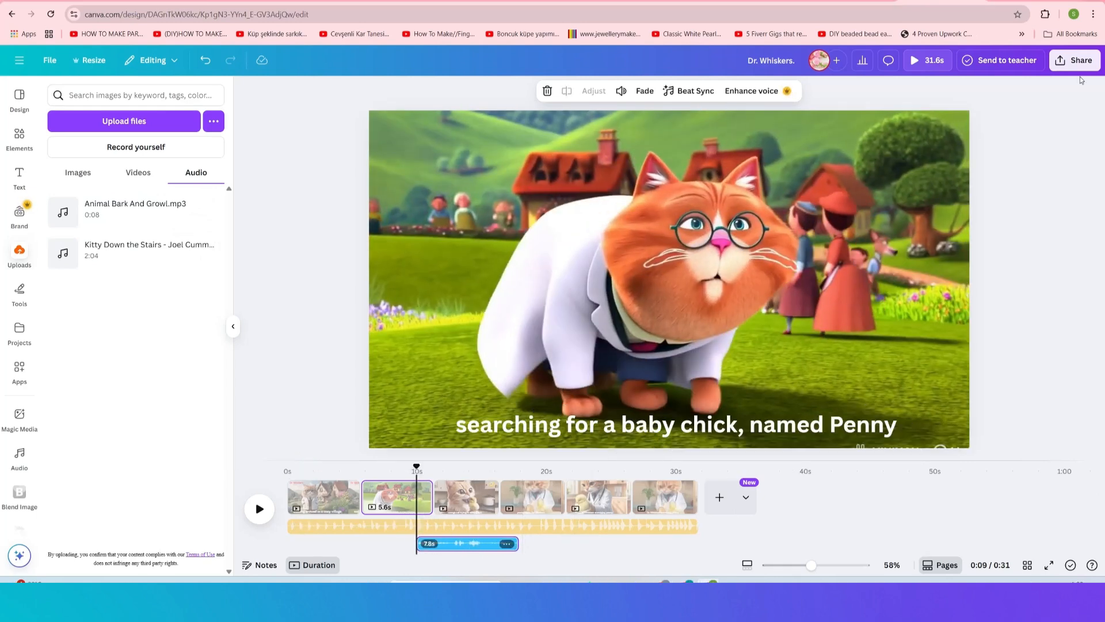
Download pages 1–6 of the Dr. Whiskers design as an MP4 video at 1080p (HD).
left_click(1064, 65)
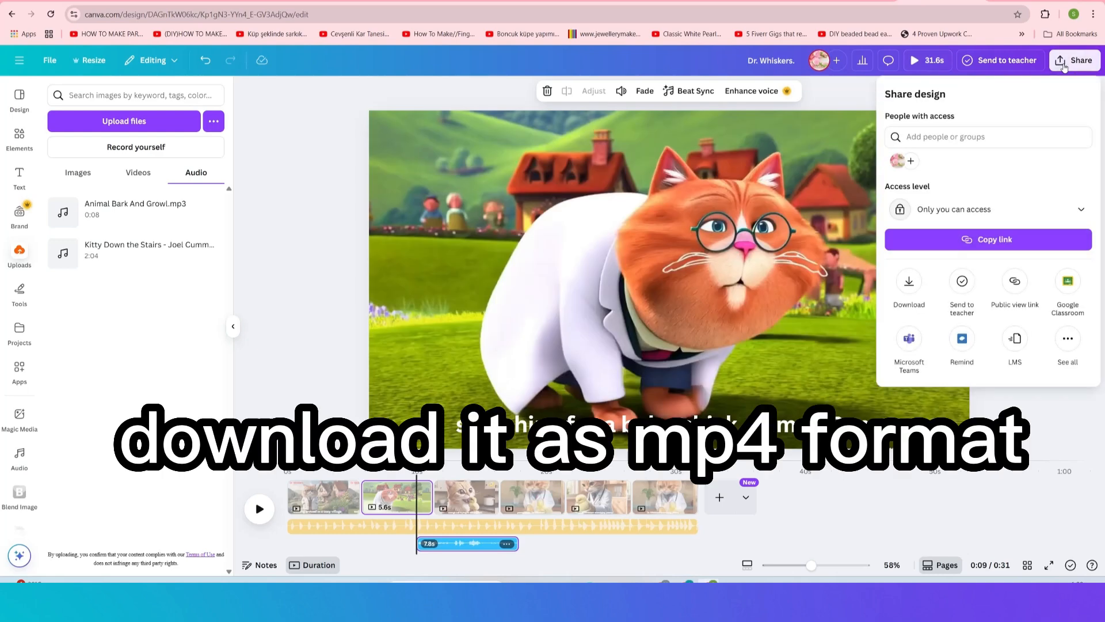
left_click(910, 282)
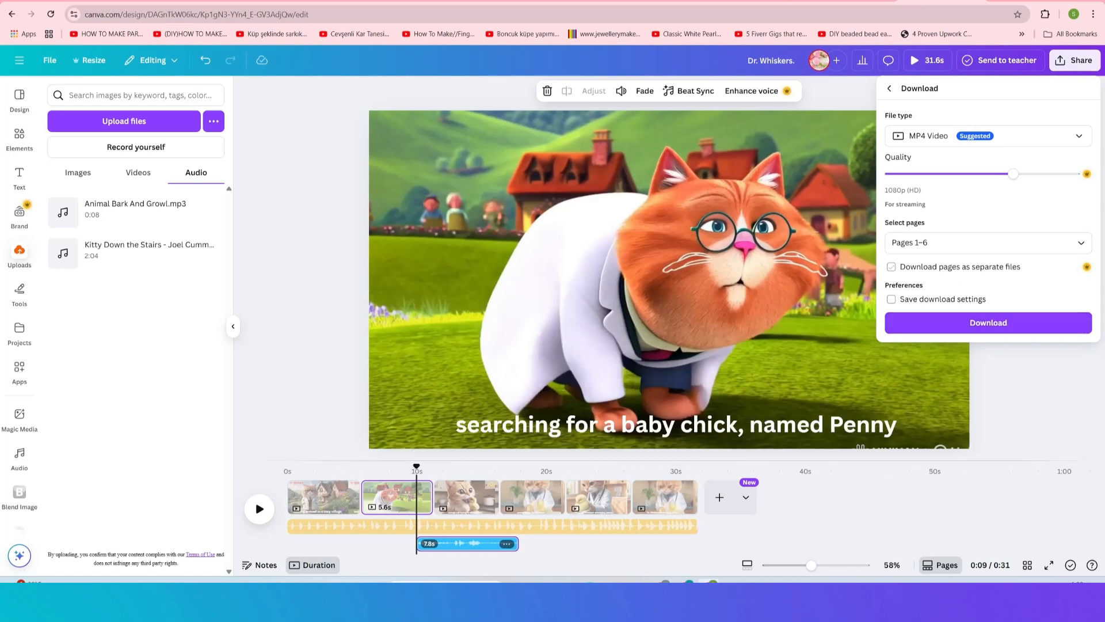
left_click(932, 328)
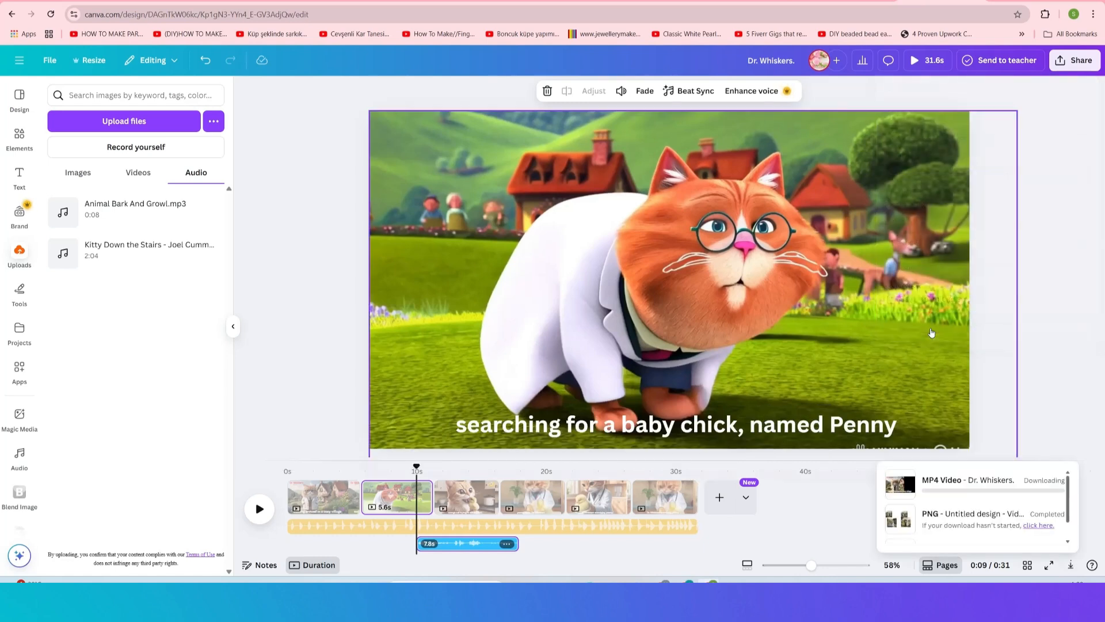